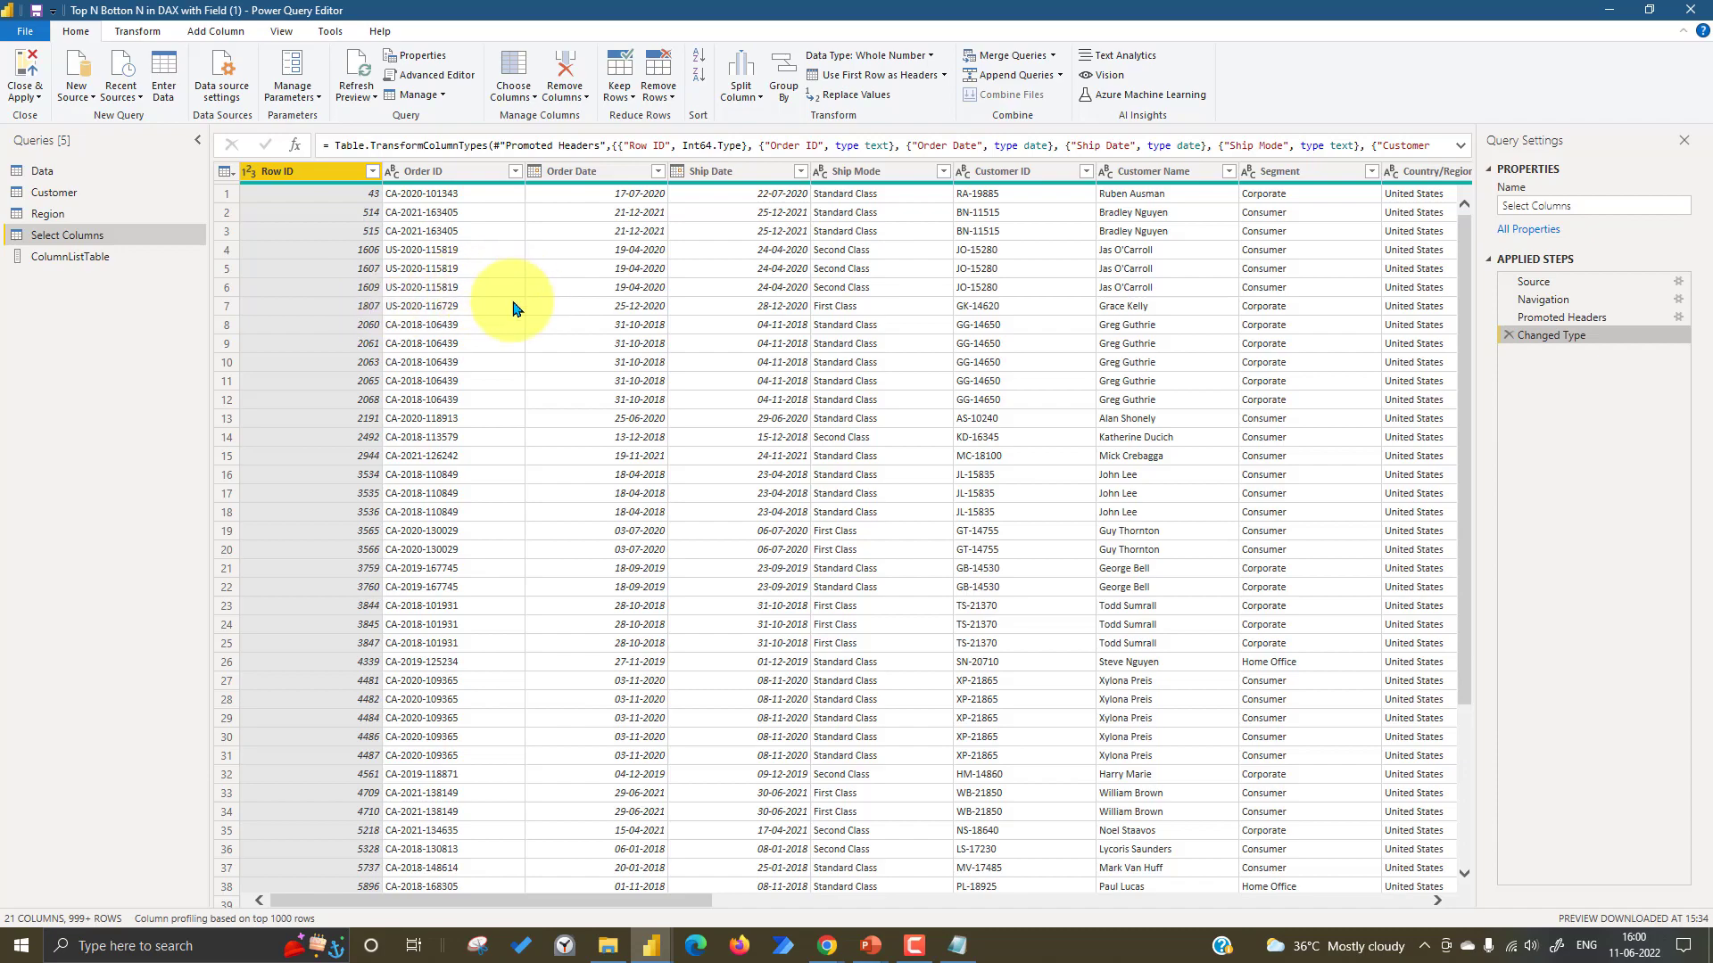
# - In the Select Columns query, keep only the seven columns from Order ID through Segment by removing all other columns
pyautogui.click(476, 175)
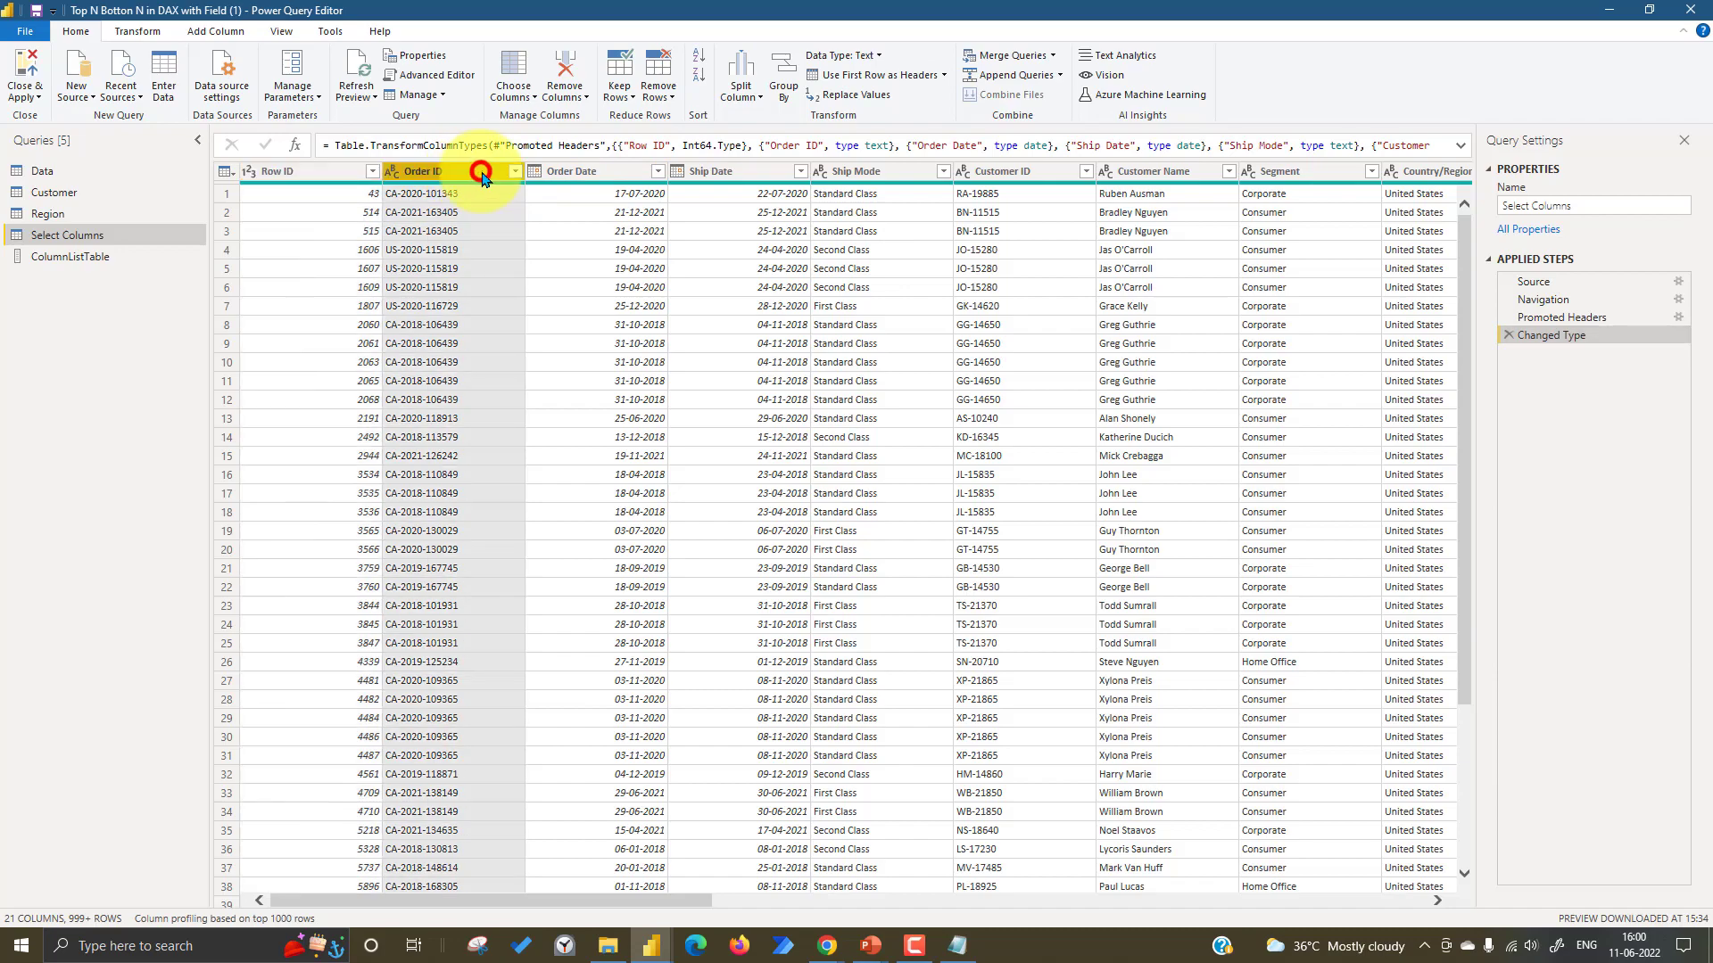
pyautogui.keyDown('ctrl'); pyautogui.click(592, 169); pyautogui.keyUp('ctrl')
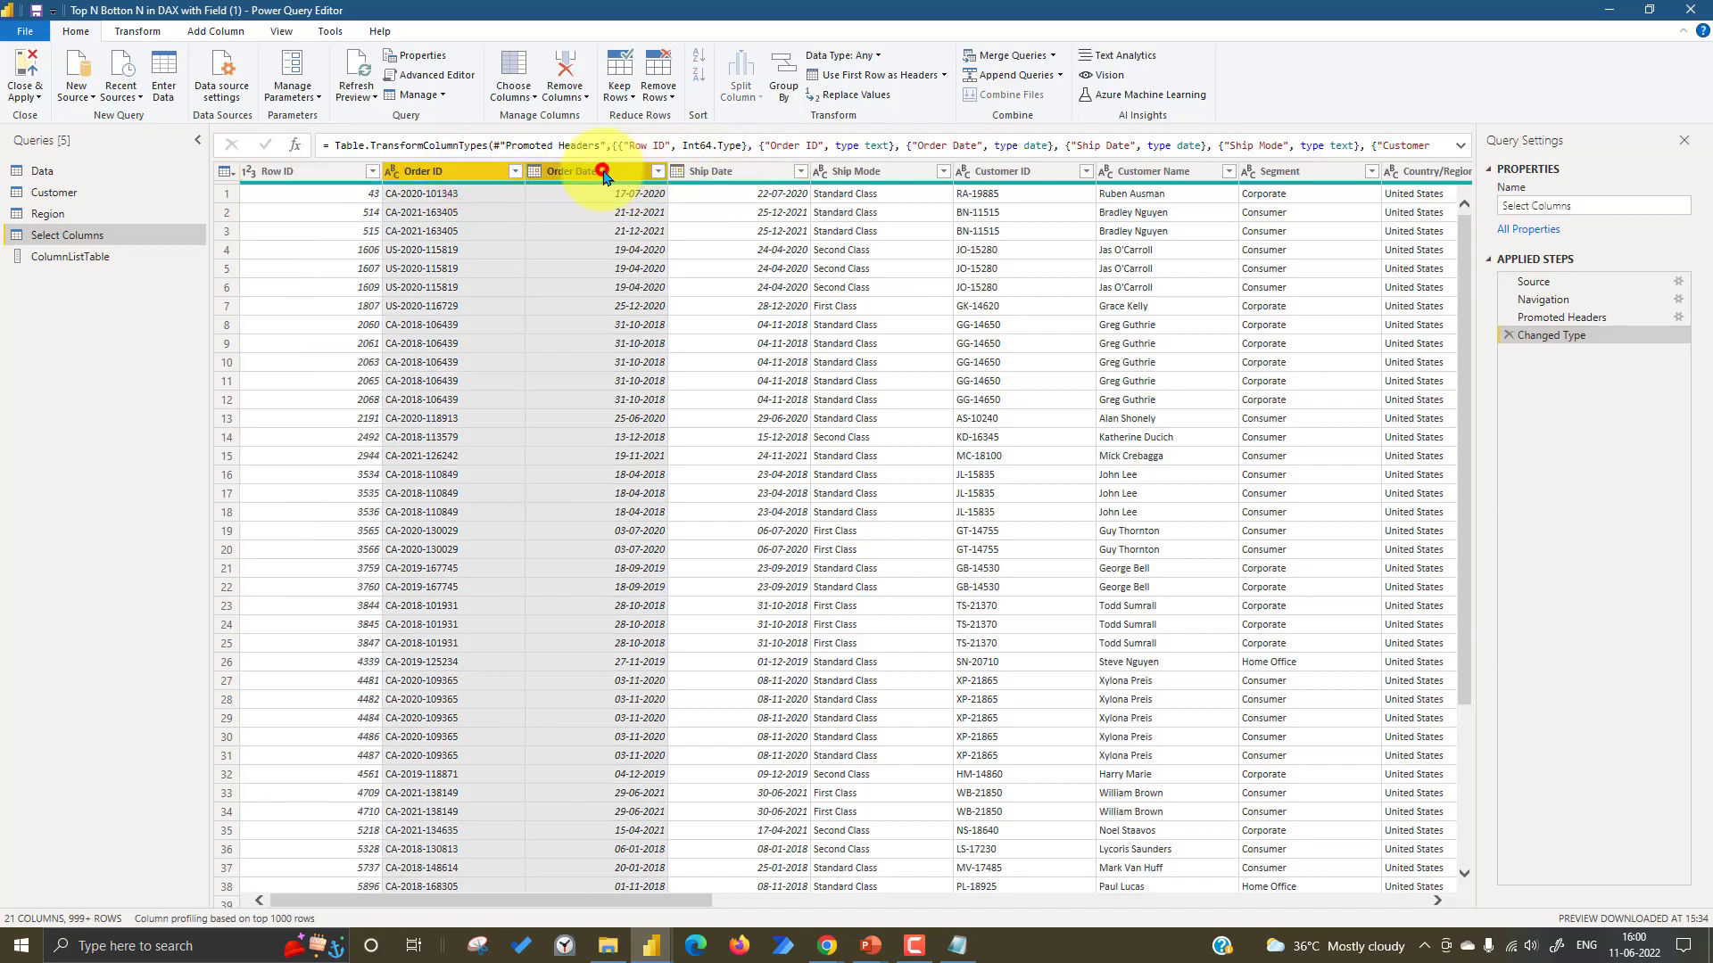
pyautogui.keyDown('ctrl'); pyautogui.click(738, 172); pyautogui.keyUp('ctrl')
pyautogui.keyDown('ctrl'); pyautogui.click(877, 172); pyautogui.keyUp('ctrl')
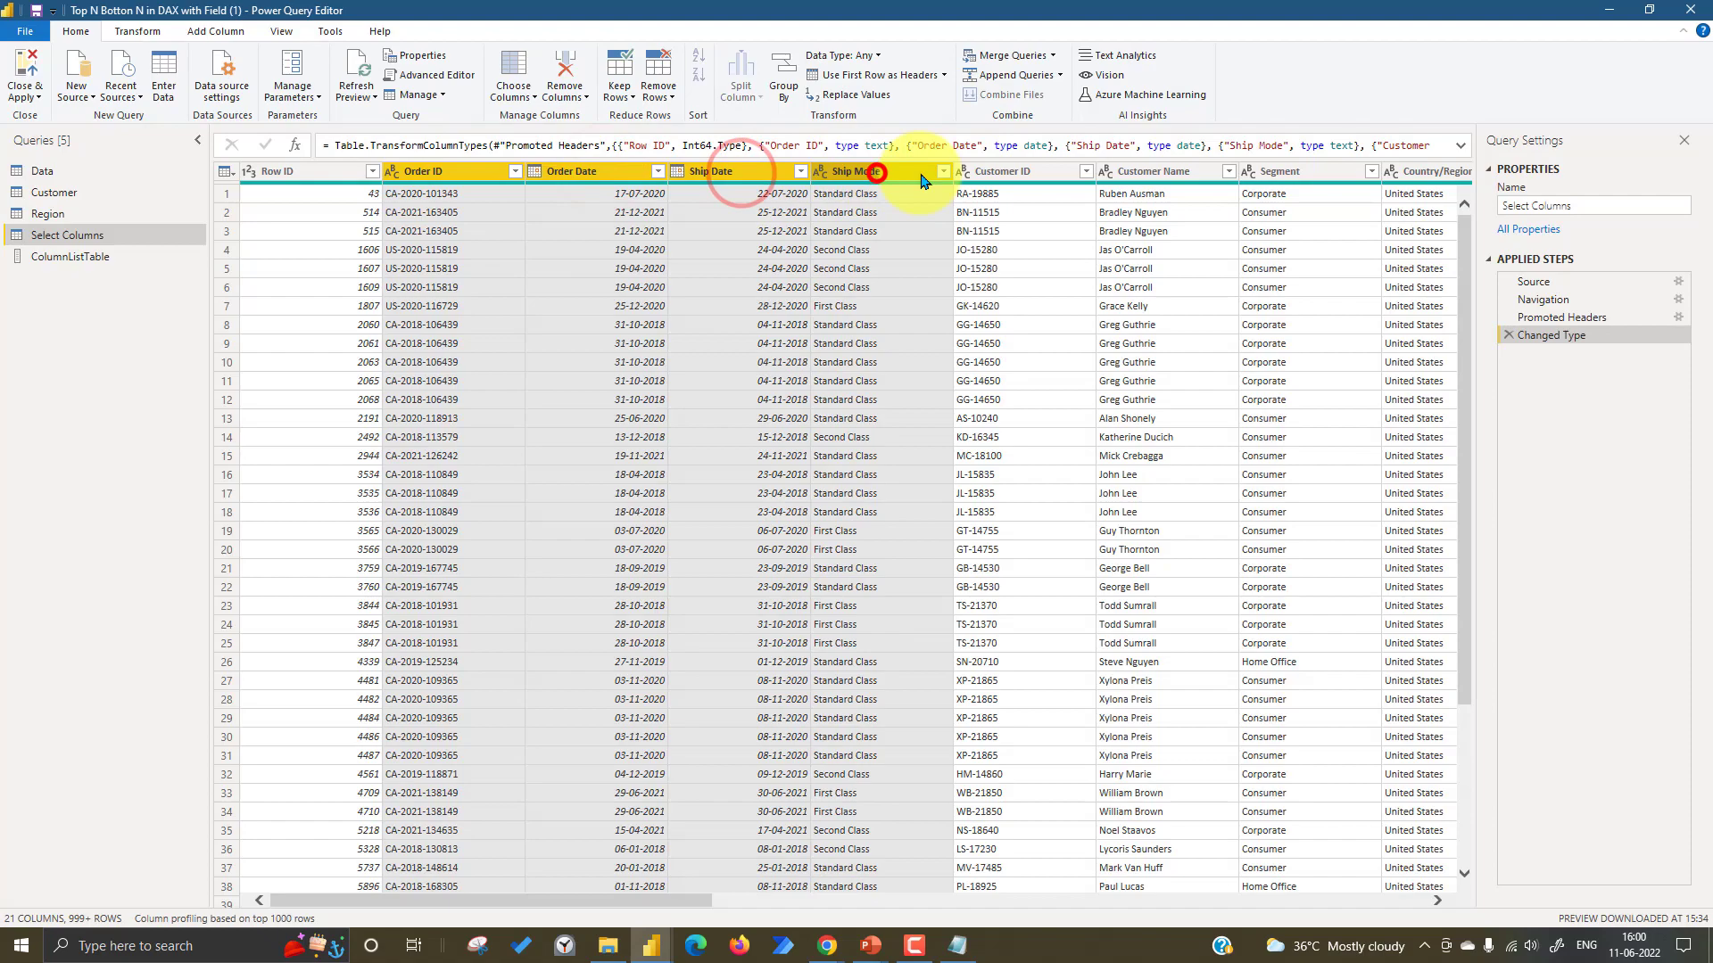
pyautogui.keyDown('ctrl'); pyautogui.click(1044, 171); pyautogui.keyUp('ctrl')
pyautogui.keyDown('ctrl'); pyautogui.click(1131, 171); pyautogui.keyUp('ctrl')
pyautogui.keyDown('ctrl'); pyautogui.click(1299, 172); pyautogui.keyUp('ctrl')
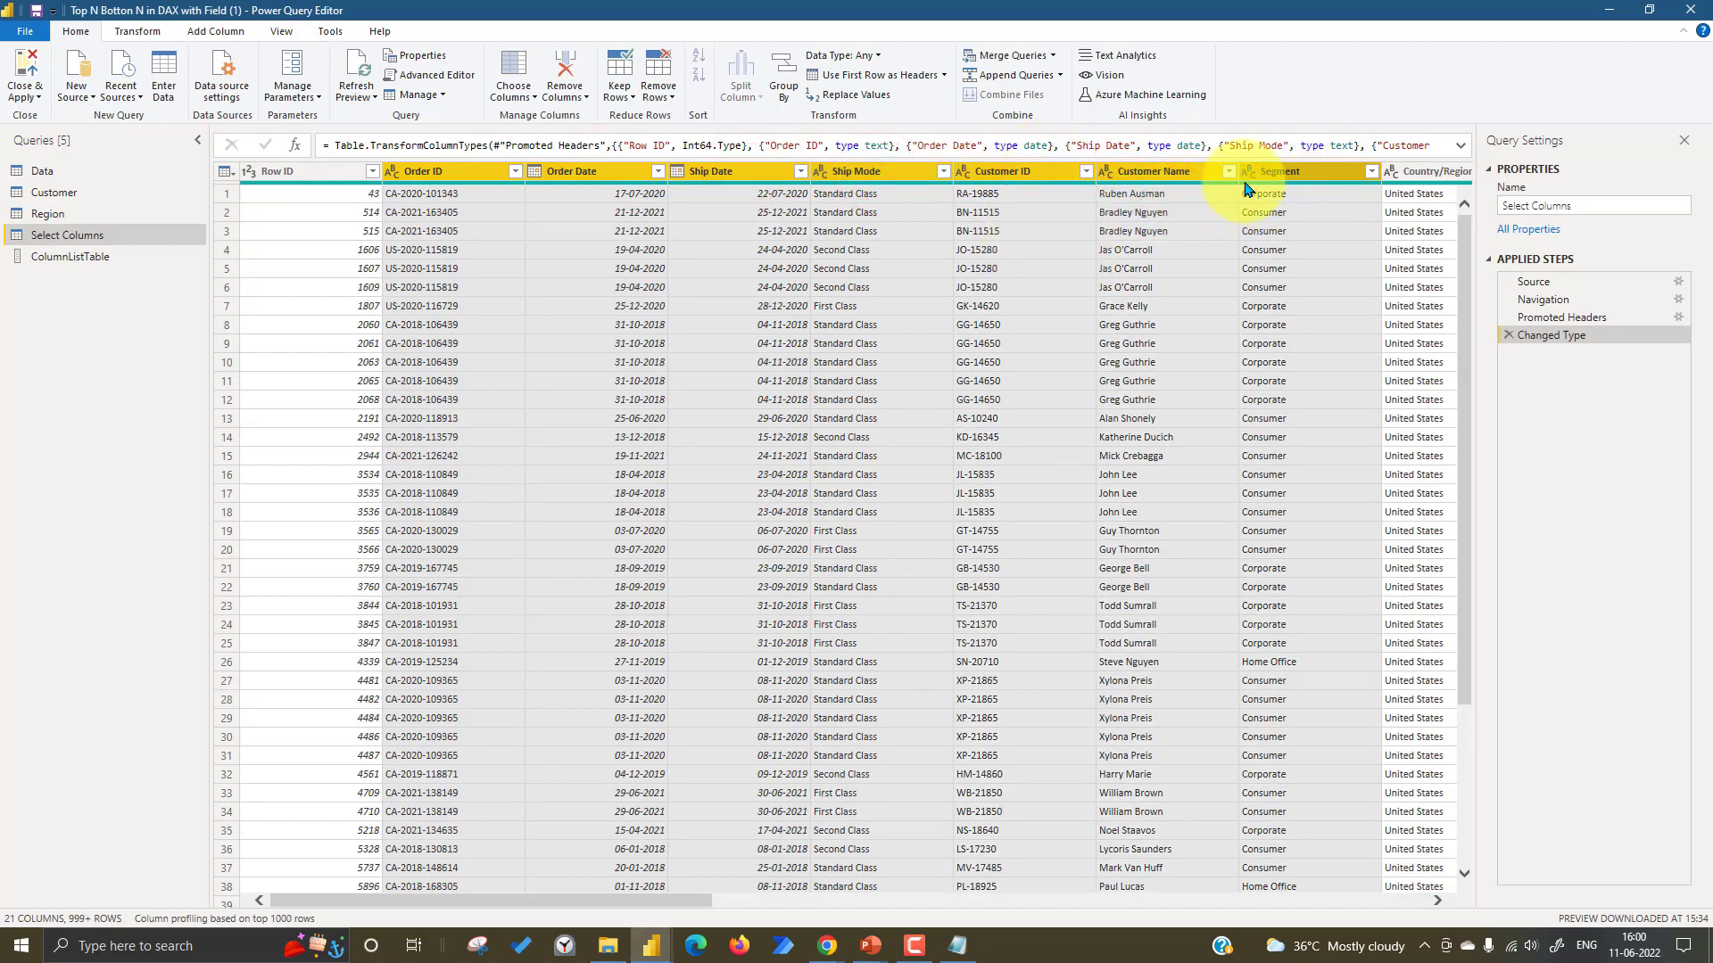
pyautogui.rightClick(1301, 178)
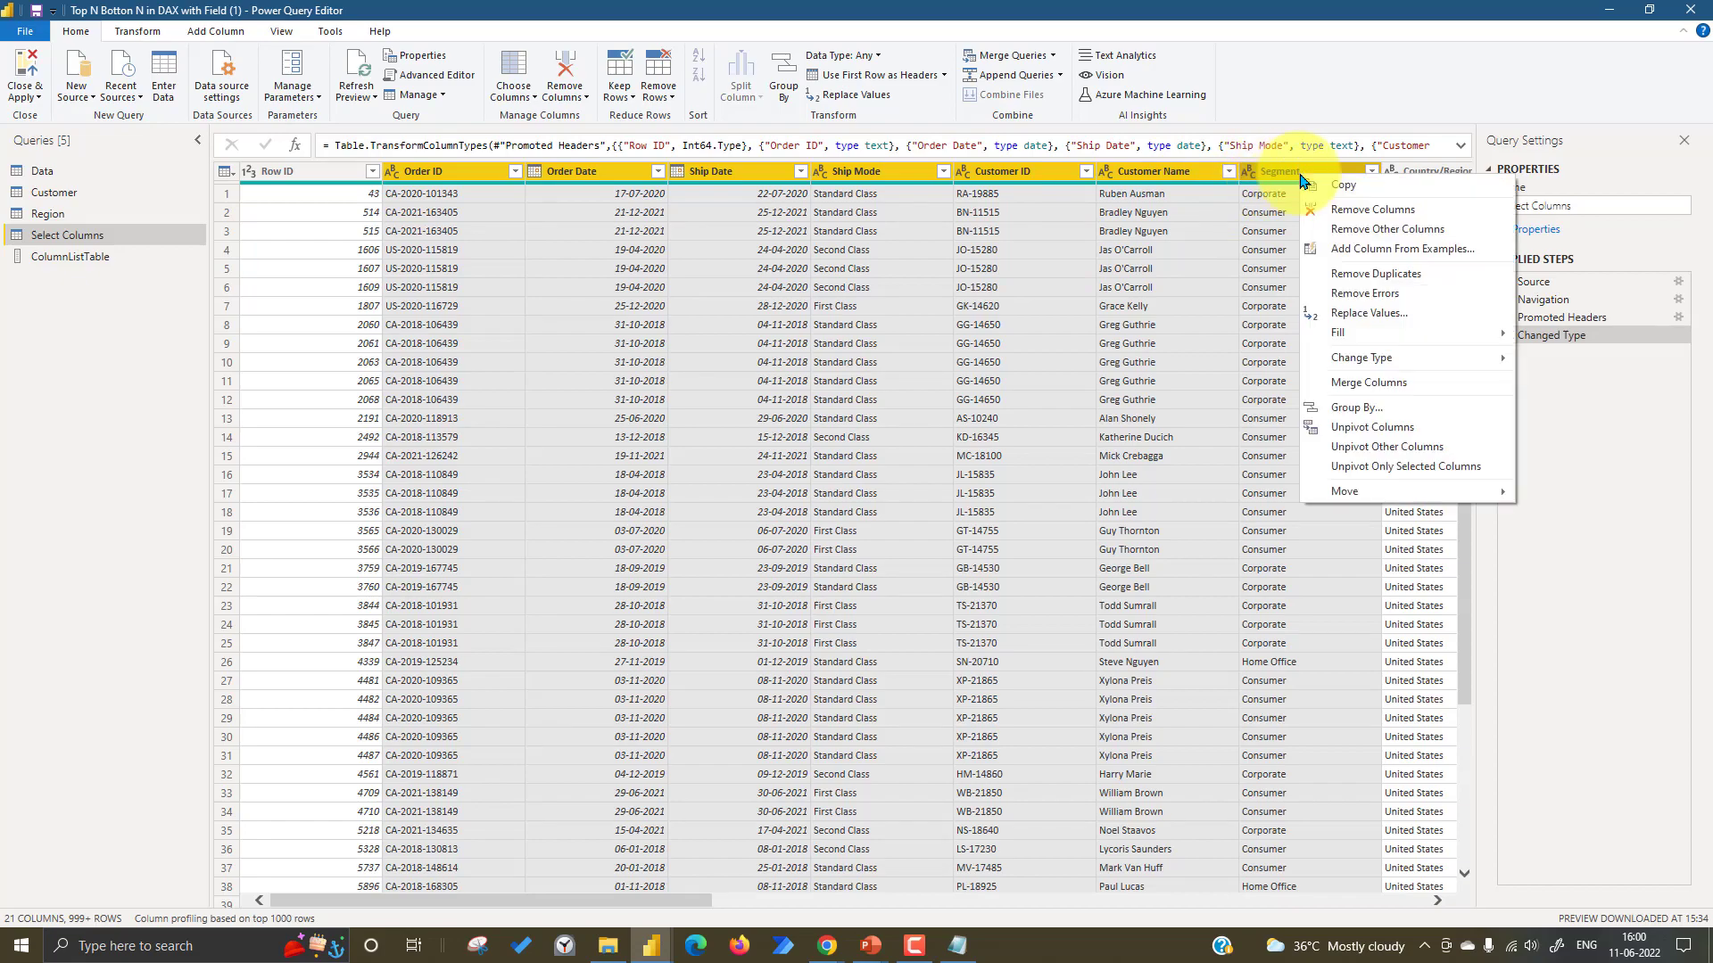
pyautogui.click(1379, 231)
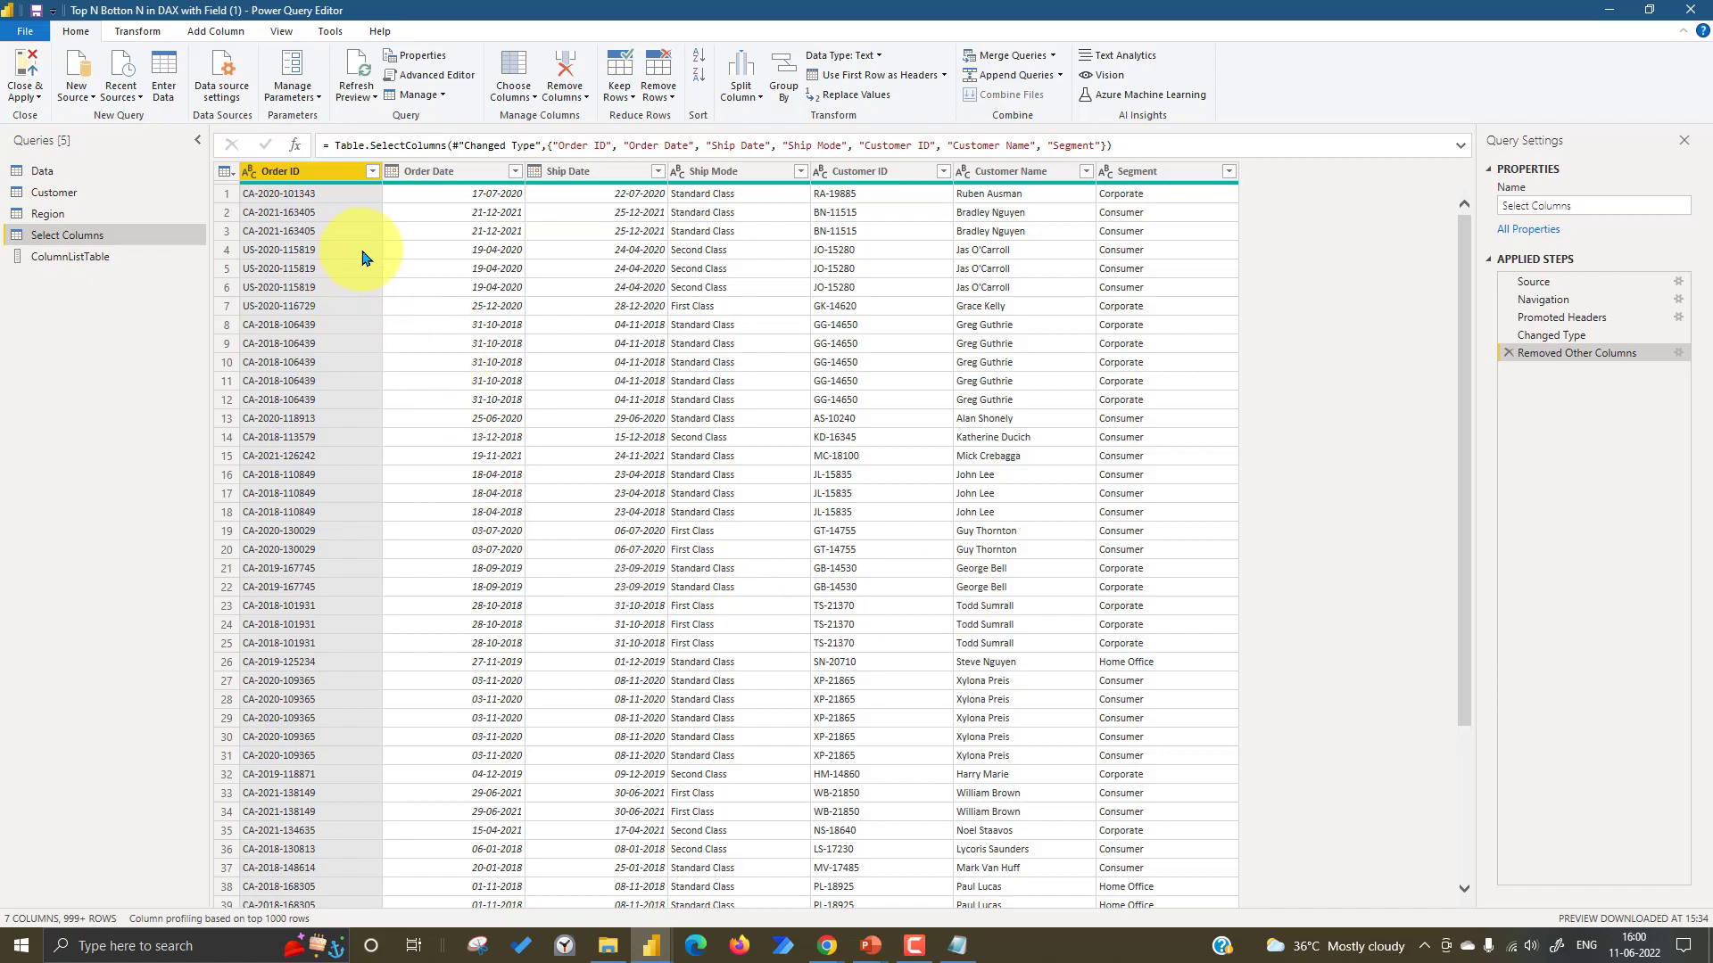
# - Inspect the Table.SelectColumns formula and delete the Removed Other Columns step from the query
pyautogui.moveTo(333, 140); pyautogui.dragTo(1095, 138)
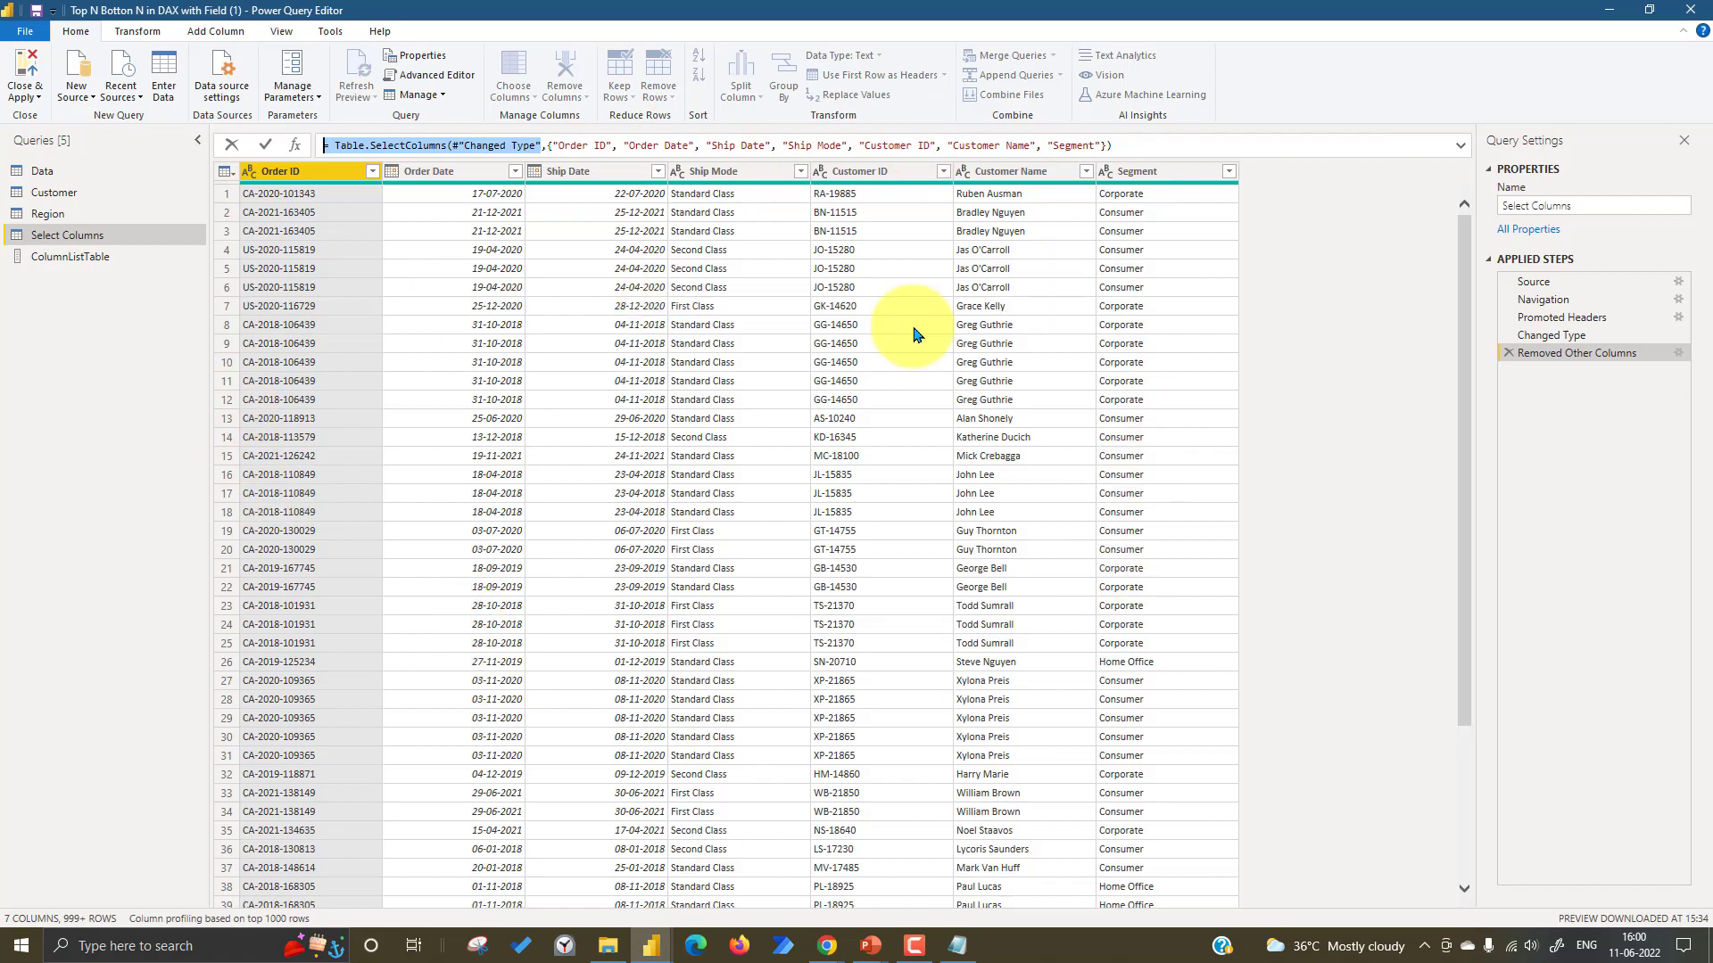
pyautogui.click(1517, 353)
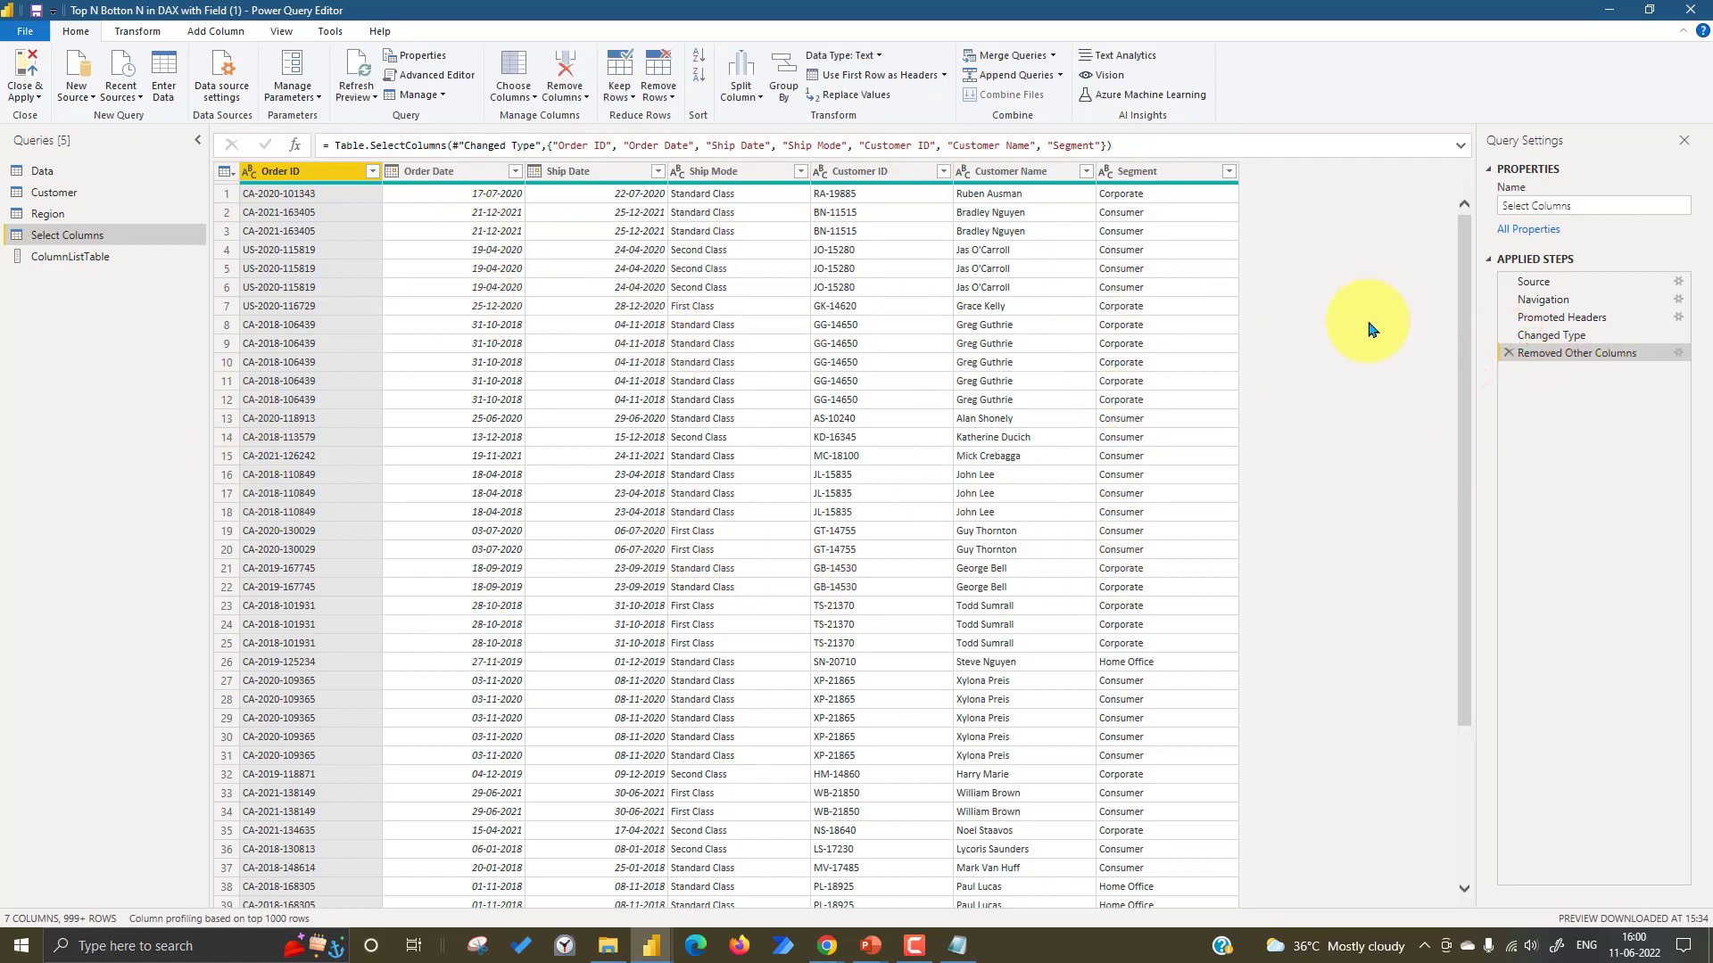
pyautogui.click(1509, 353)
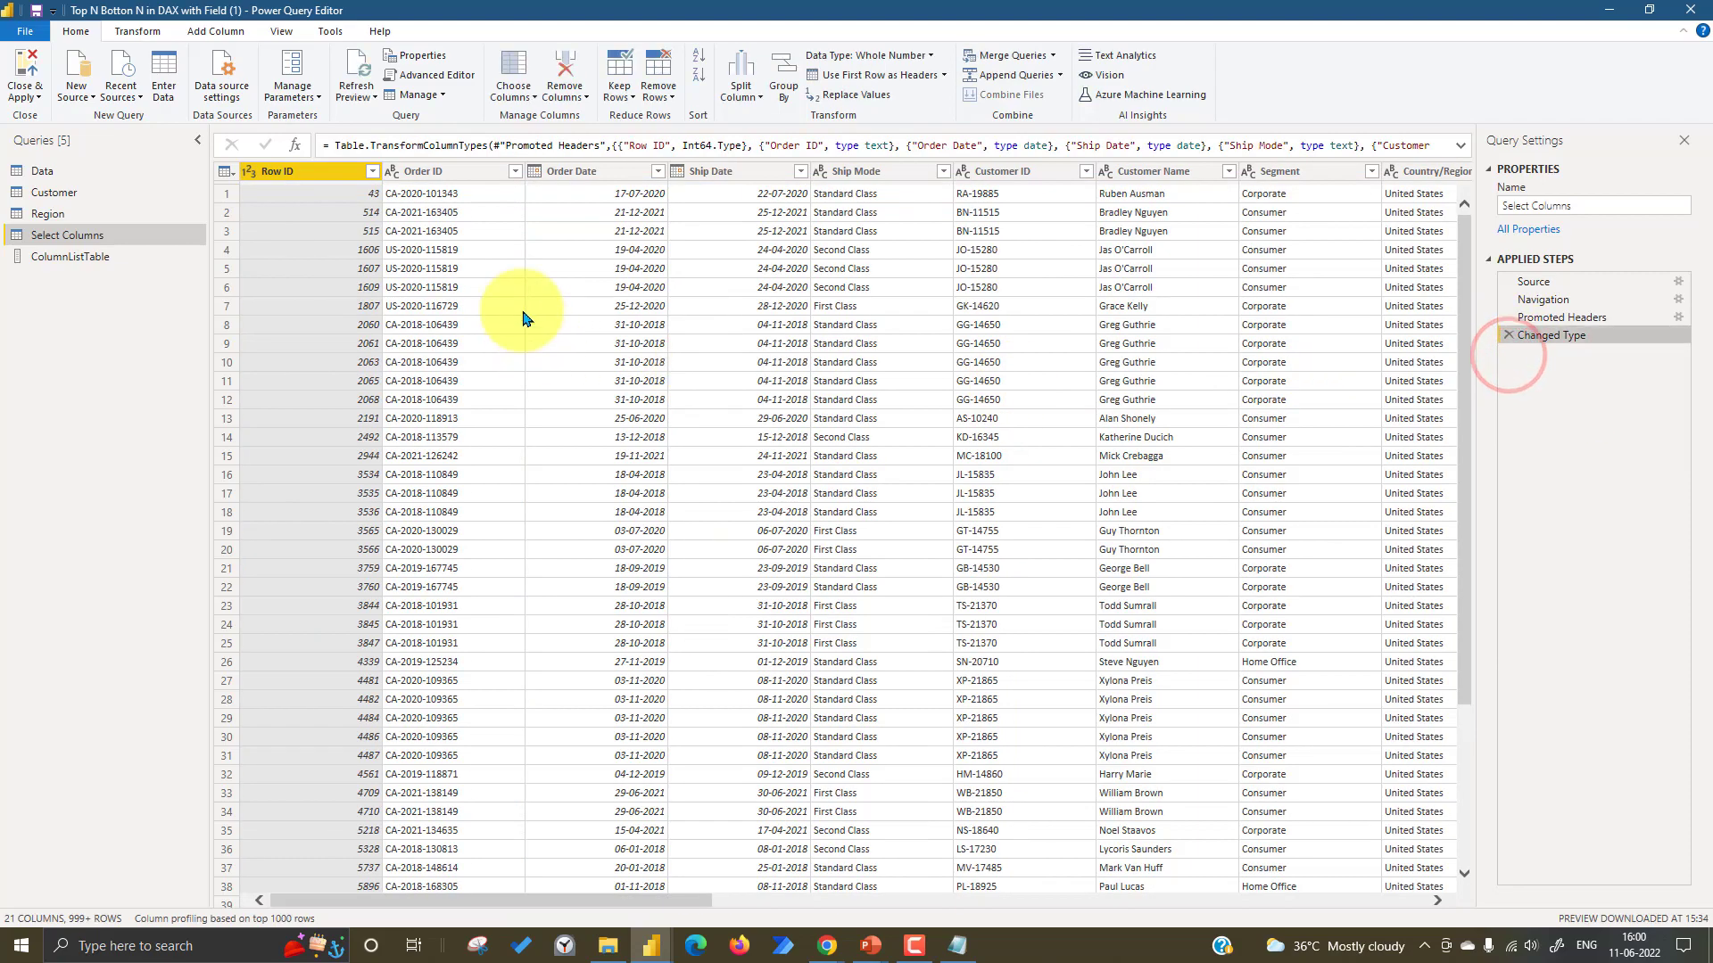
pyautogui.click(469, 172)
pyautogui.keyDown('ctrl'); pyautogui.click(705, 173); pyautogui.keyUp('ctrl')
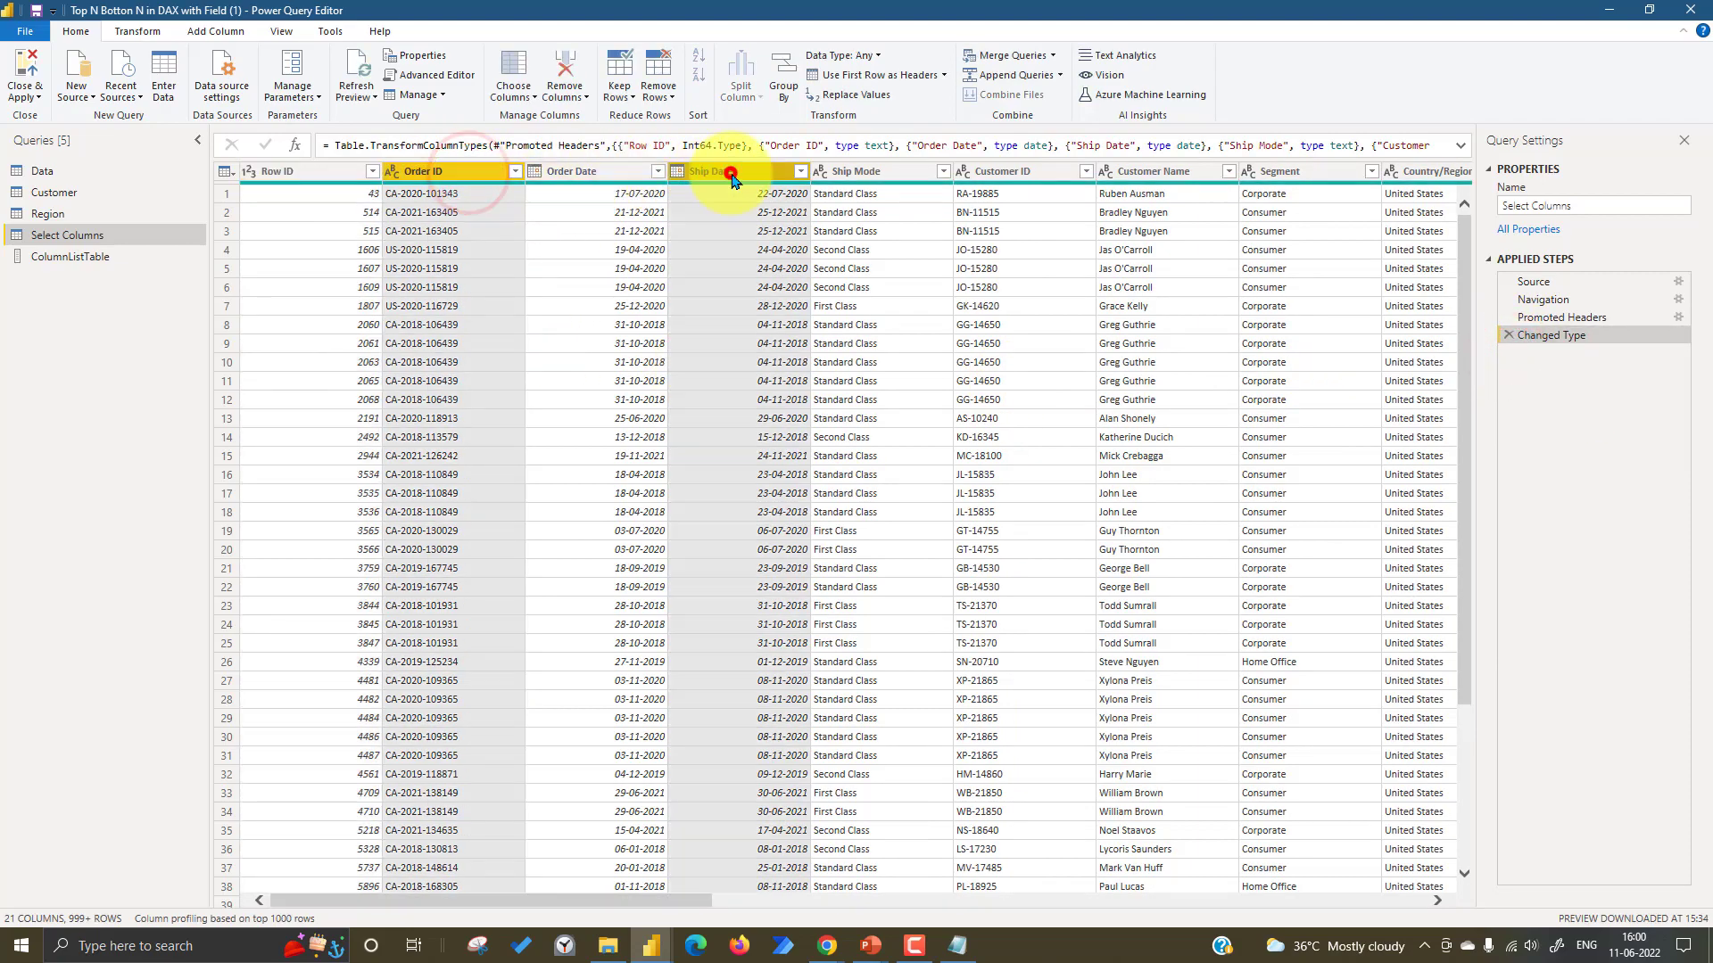
pyautogui.keyDown('ctrl'); pyautogui.click(1040, 173); pyautogui.keyUp('ctrl')
pyautogui.keyDown('ctrl'); pyautogui.click(1207, 173); pyautogui.keyUp('ctrl')
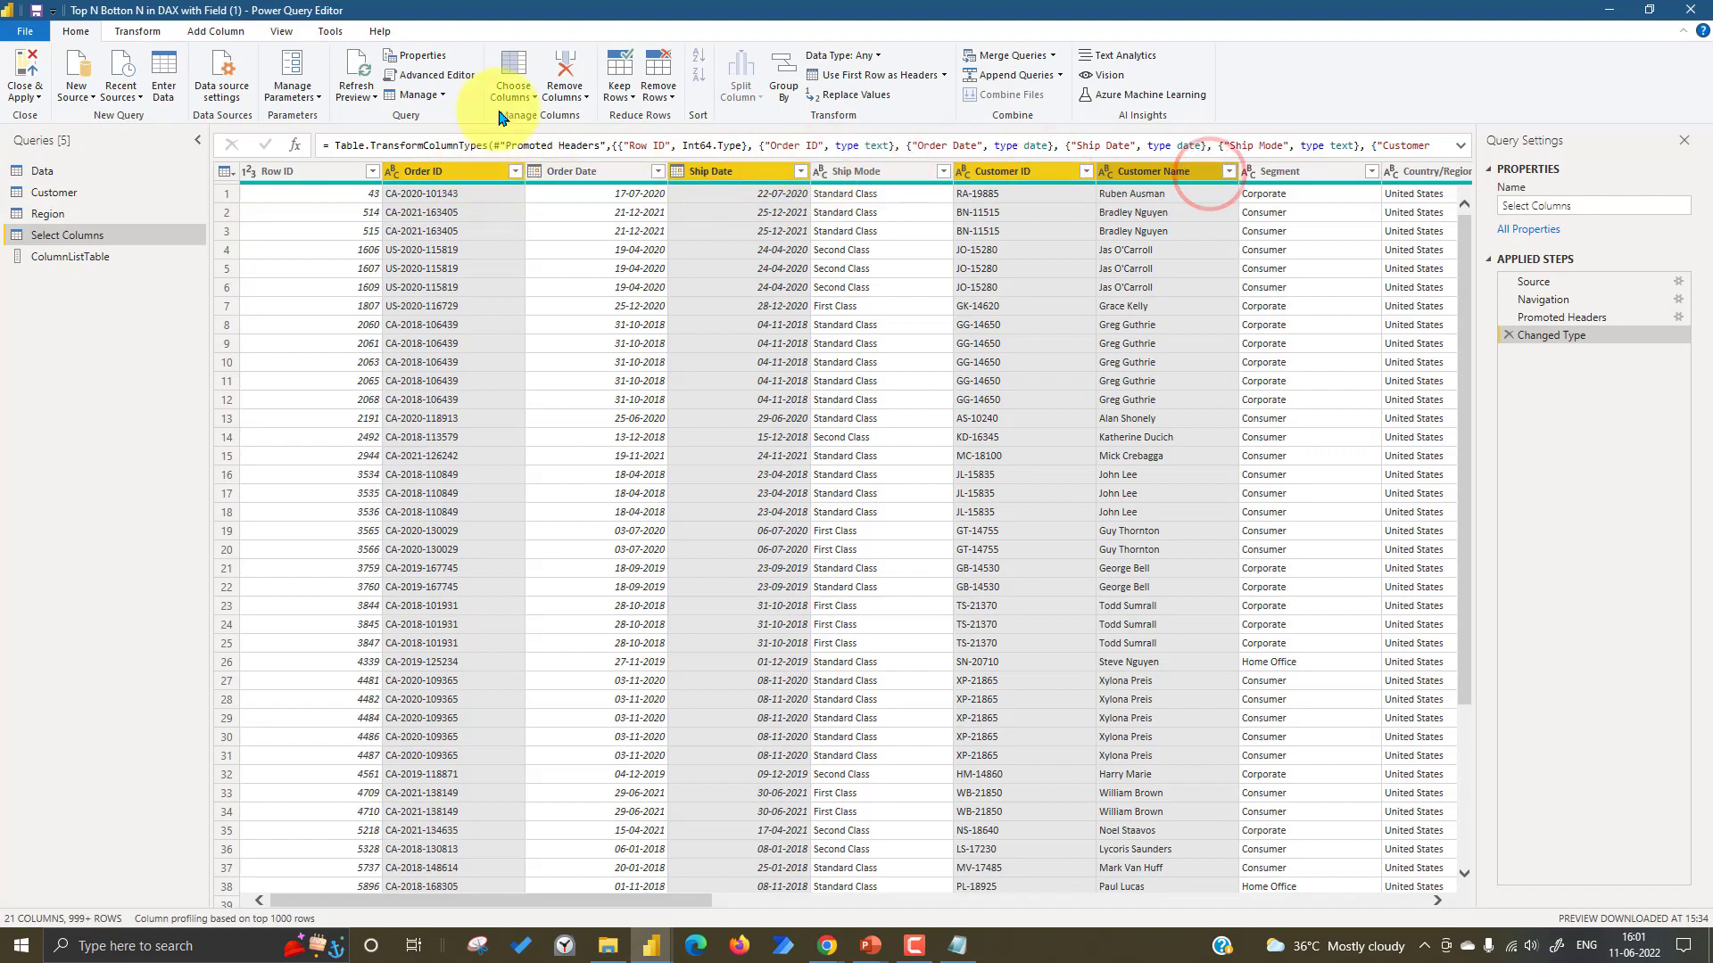
# - Use Choose Columns to keep only Ship Date, Country/Region, Product ID and Sales
pyautogui.click(526, 93)
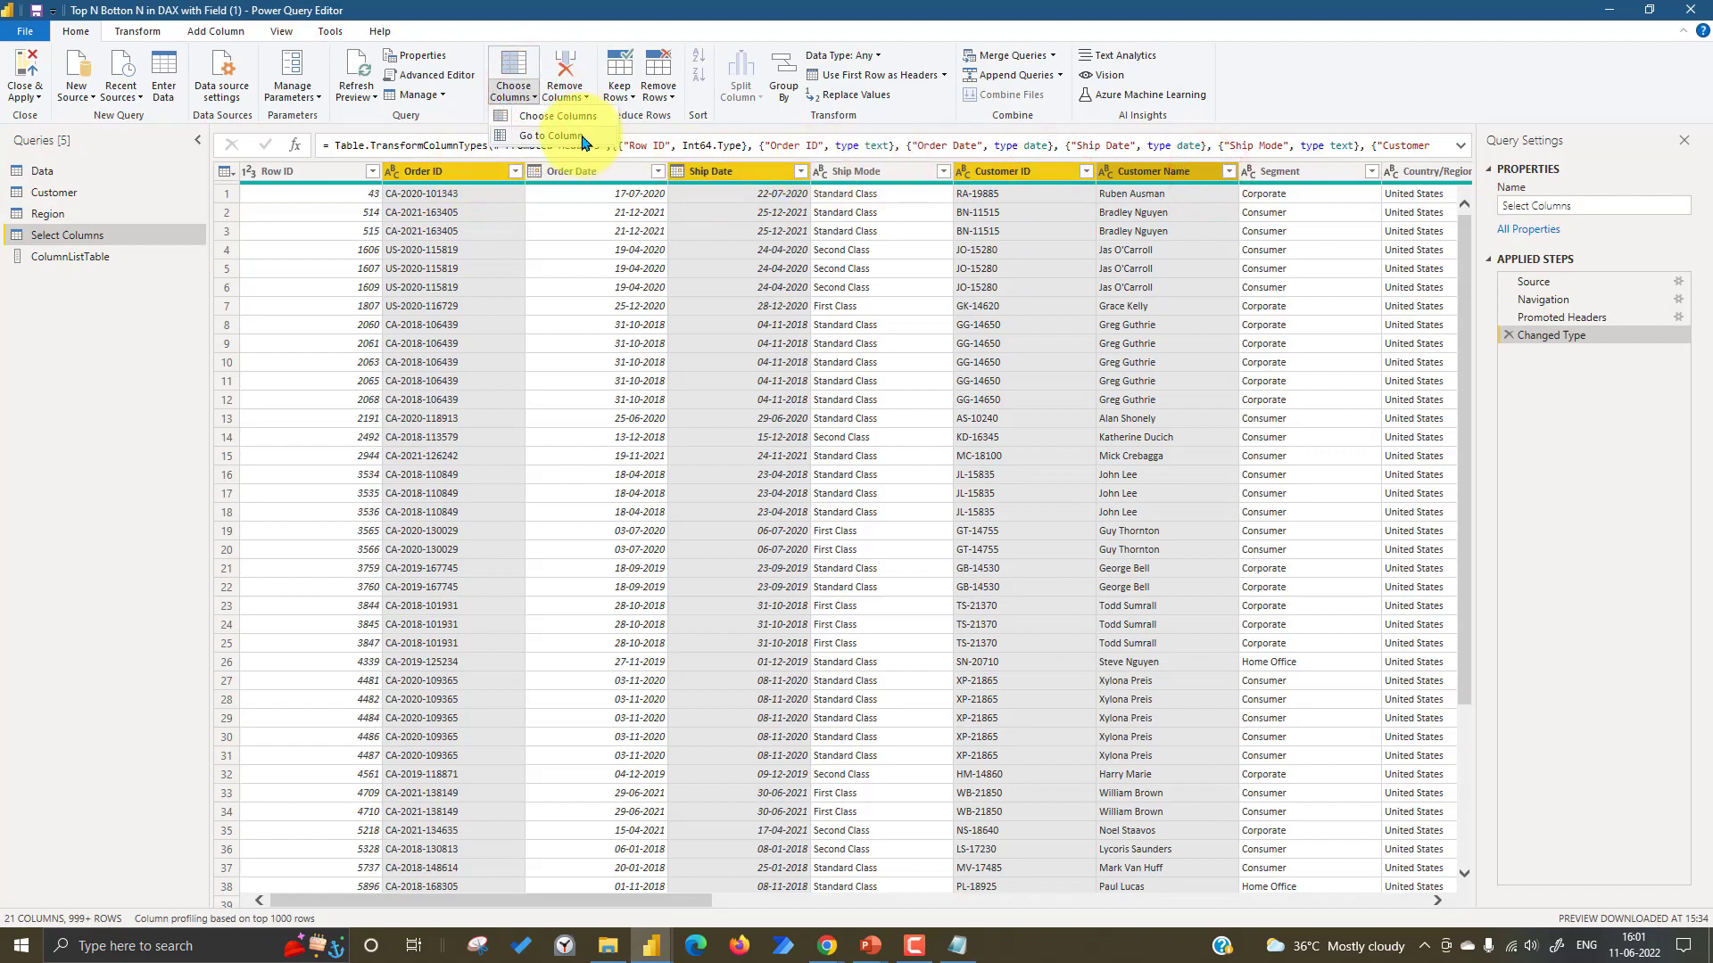
pyautogui.click(557, 117)
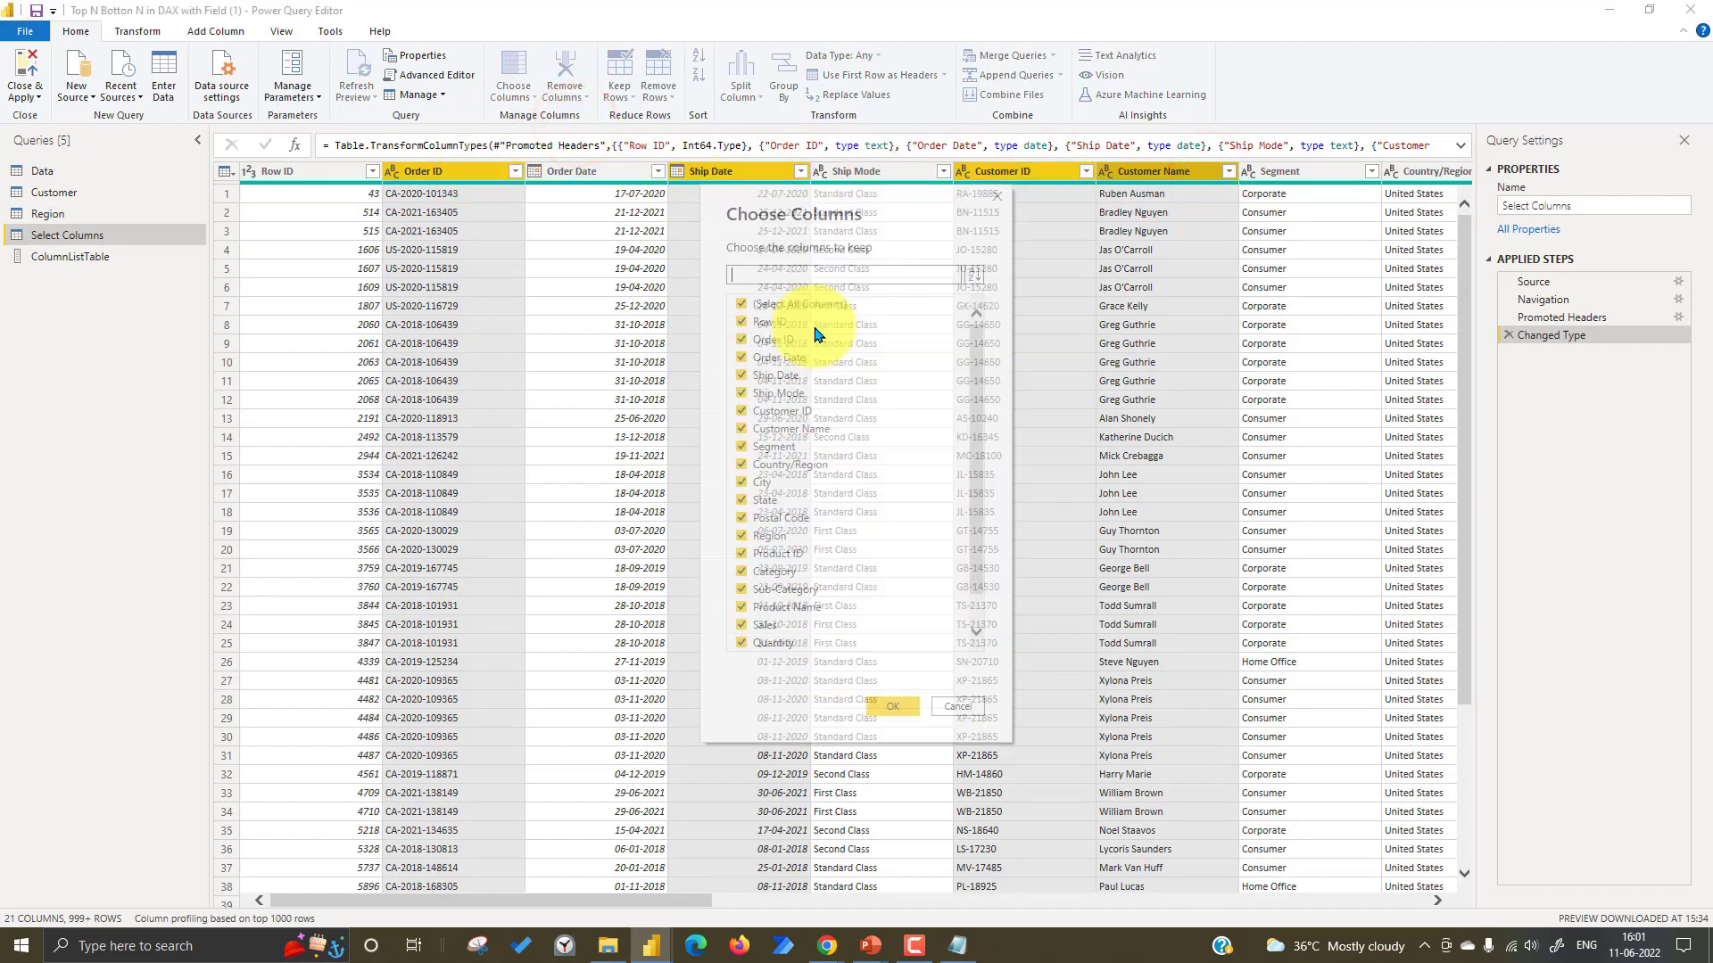
pyautogui.click(771, 303)
pyautogui.click(778, 376)
pyautogui.click(769, 463)
pyautogui.click(764, 554)
pyautogui.click(766, 626)
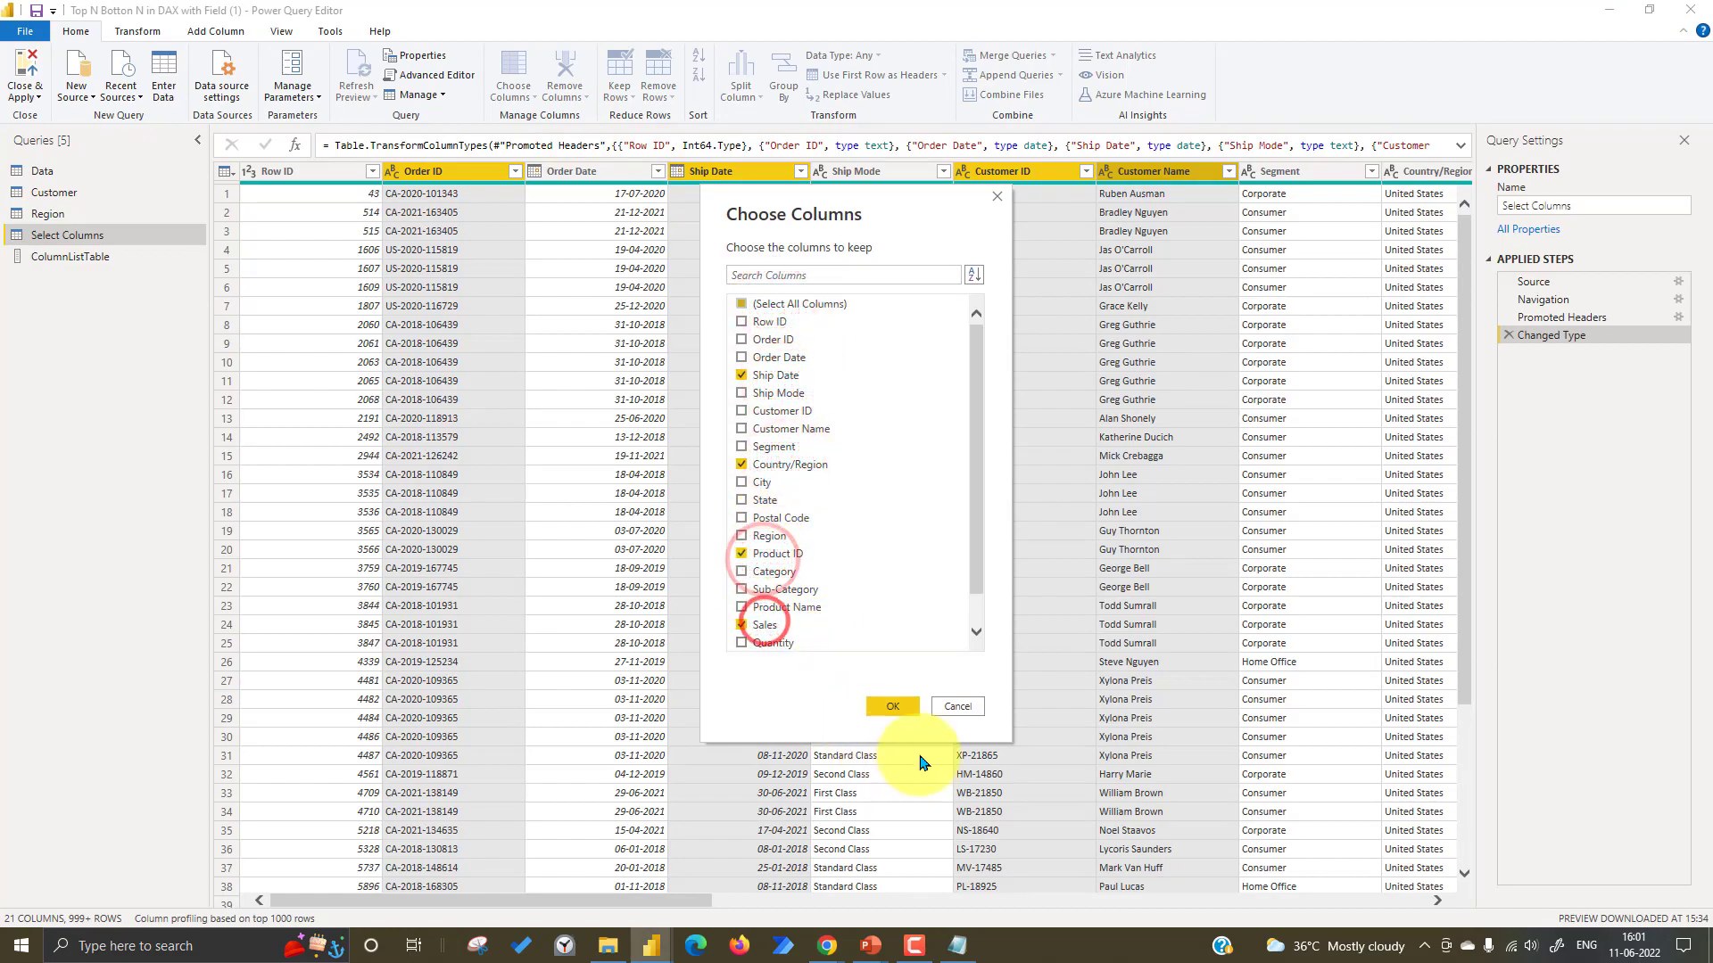
pyautogui.click(894, 717)
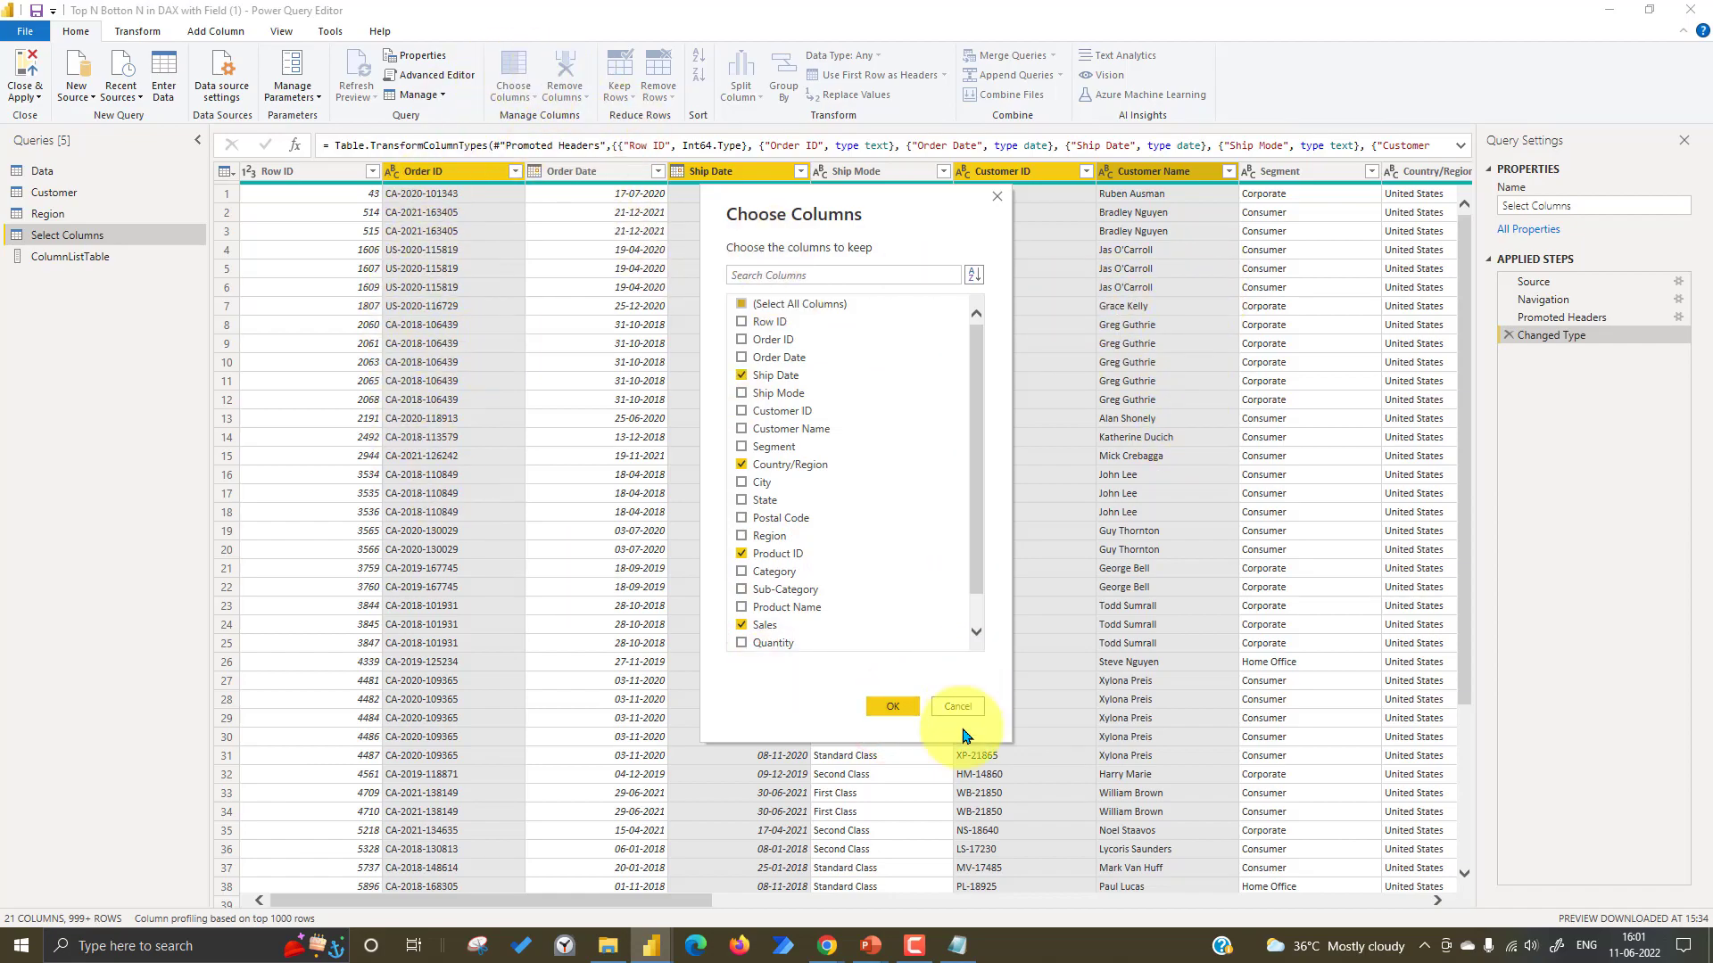
pyautogui.click(892, 706)
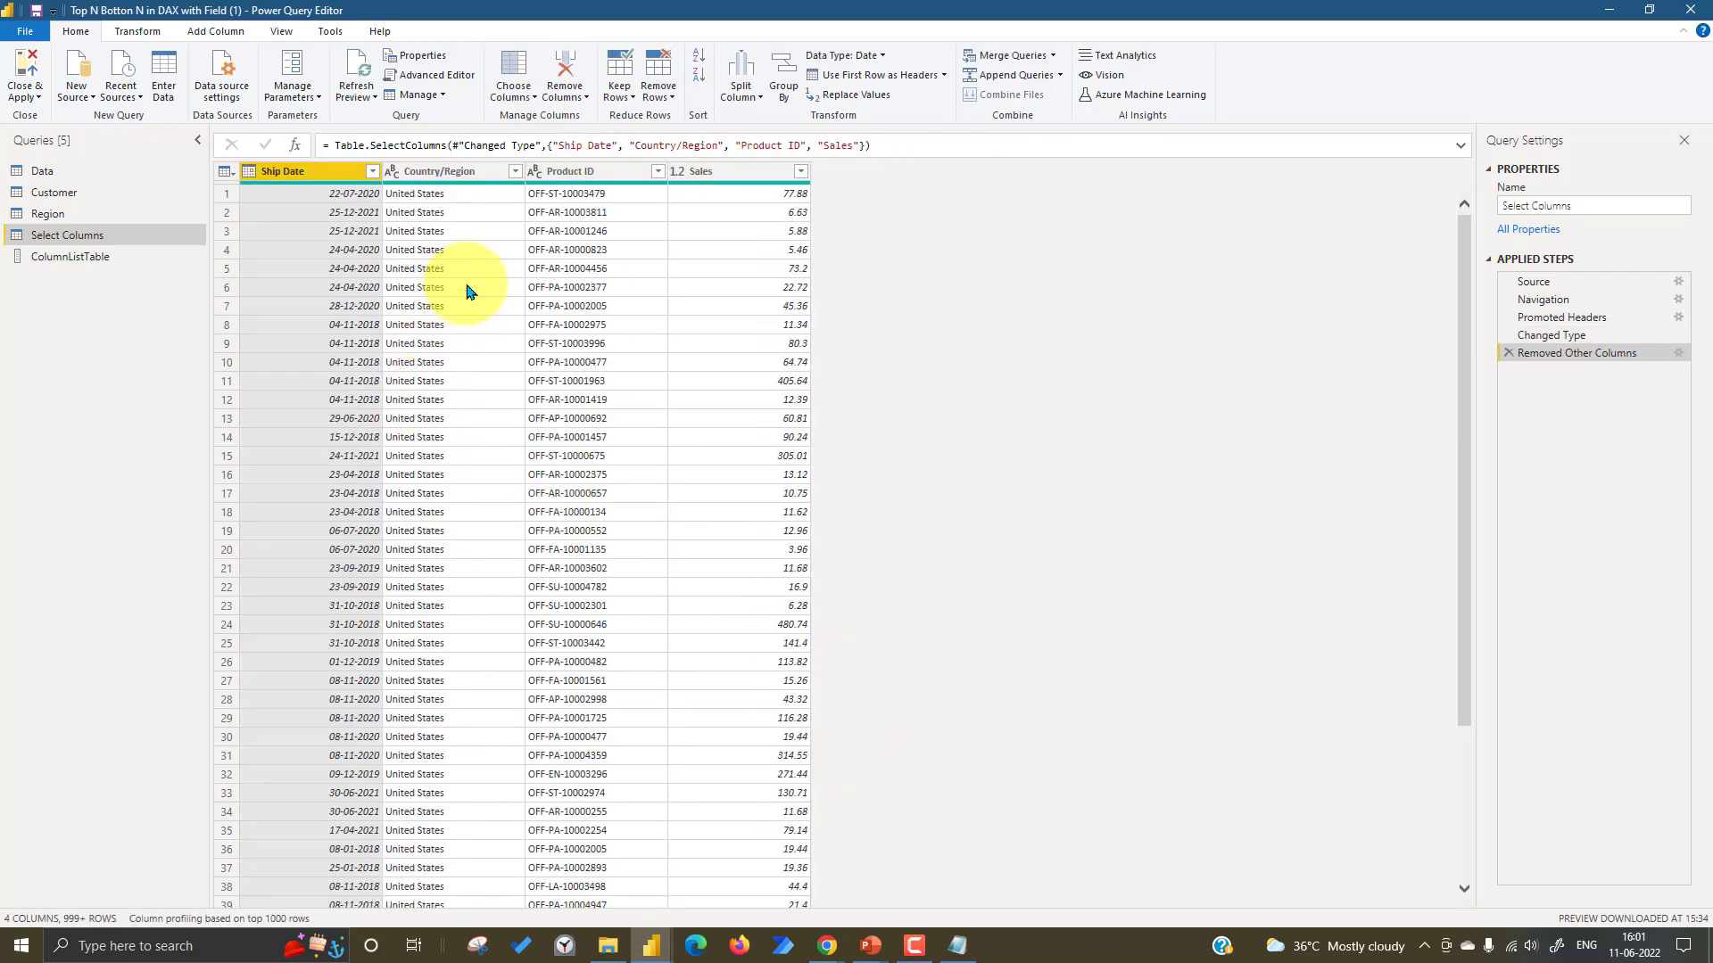
# - Examine the formula generated by Choose Columns and delete its Removed Other Columns step
pyautogui.moveTo(370, 146); pyautogui.dragTo(553, 143)
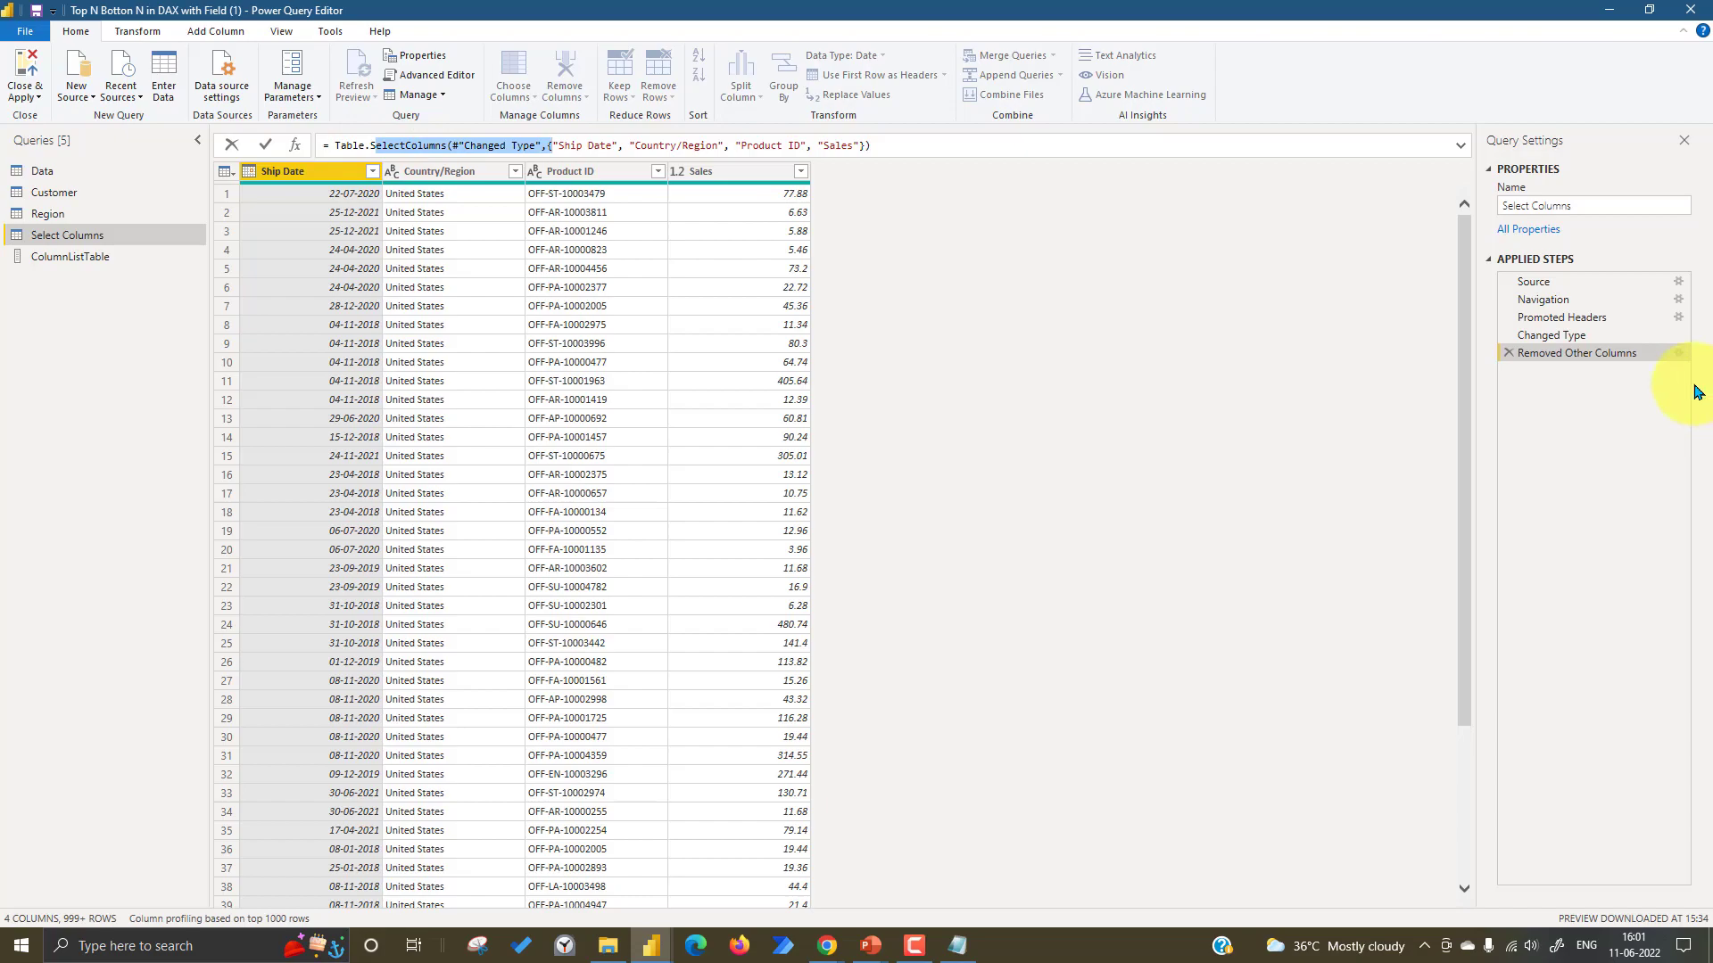
pyautogui.click(1518, 354)
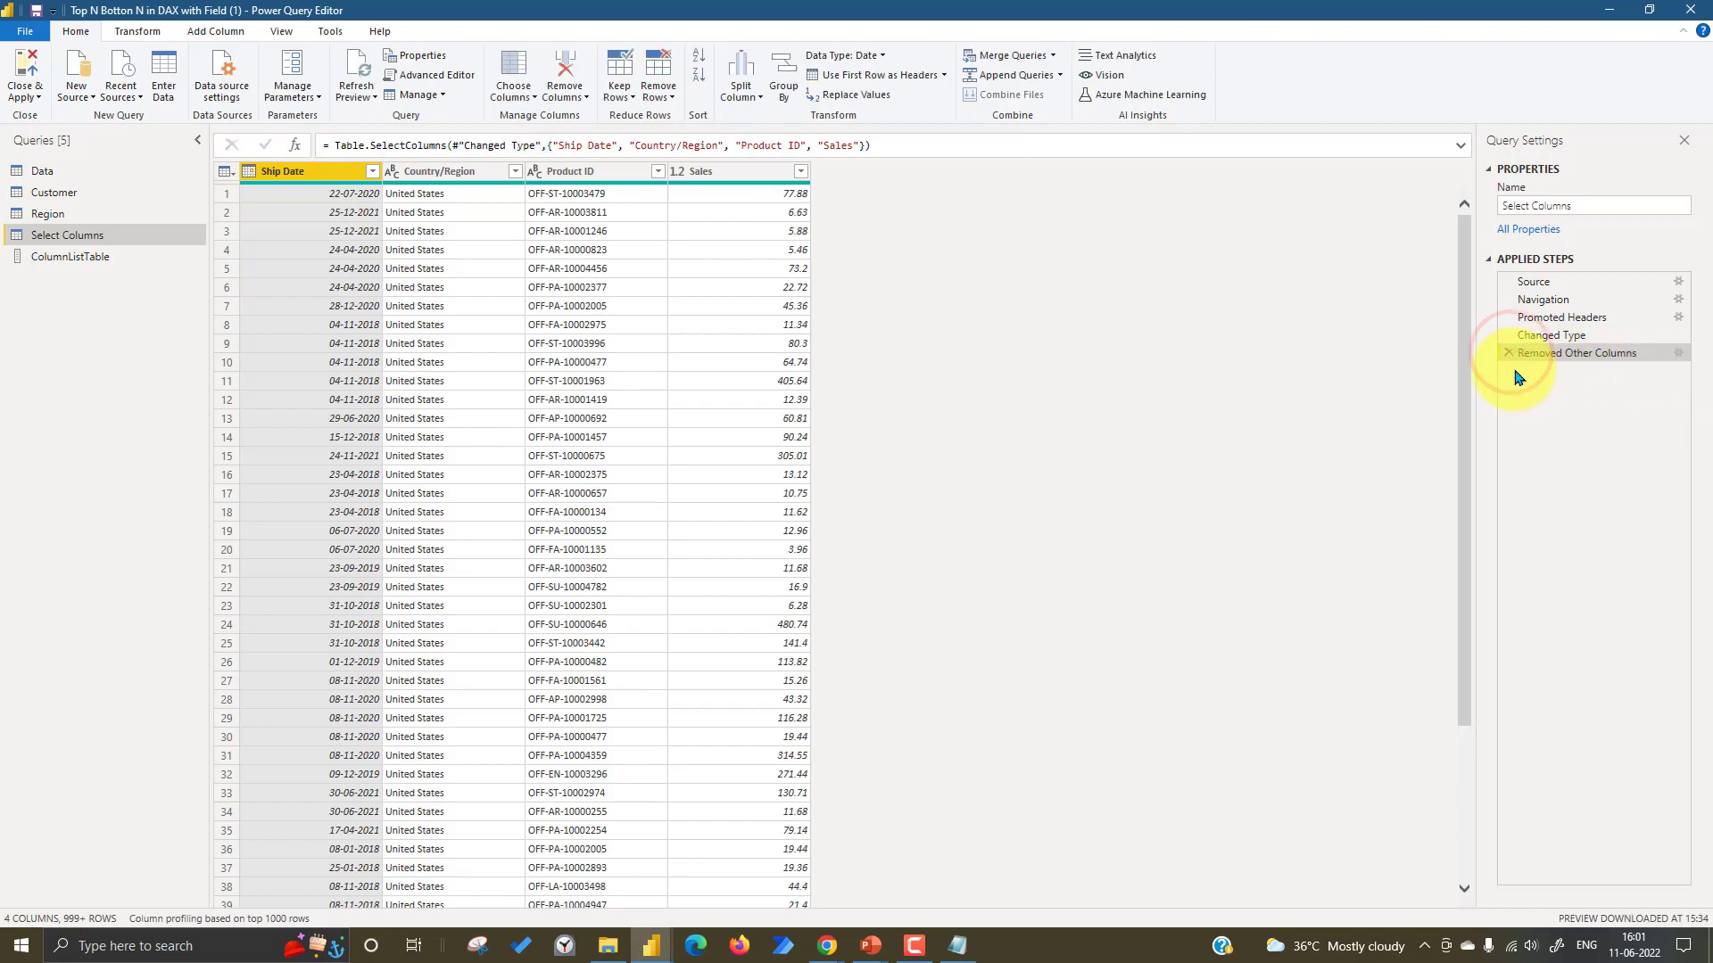
pyautogui.click(1509, 354)
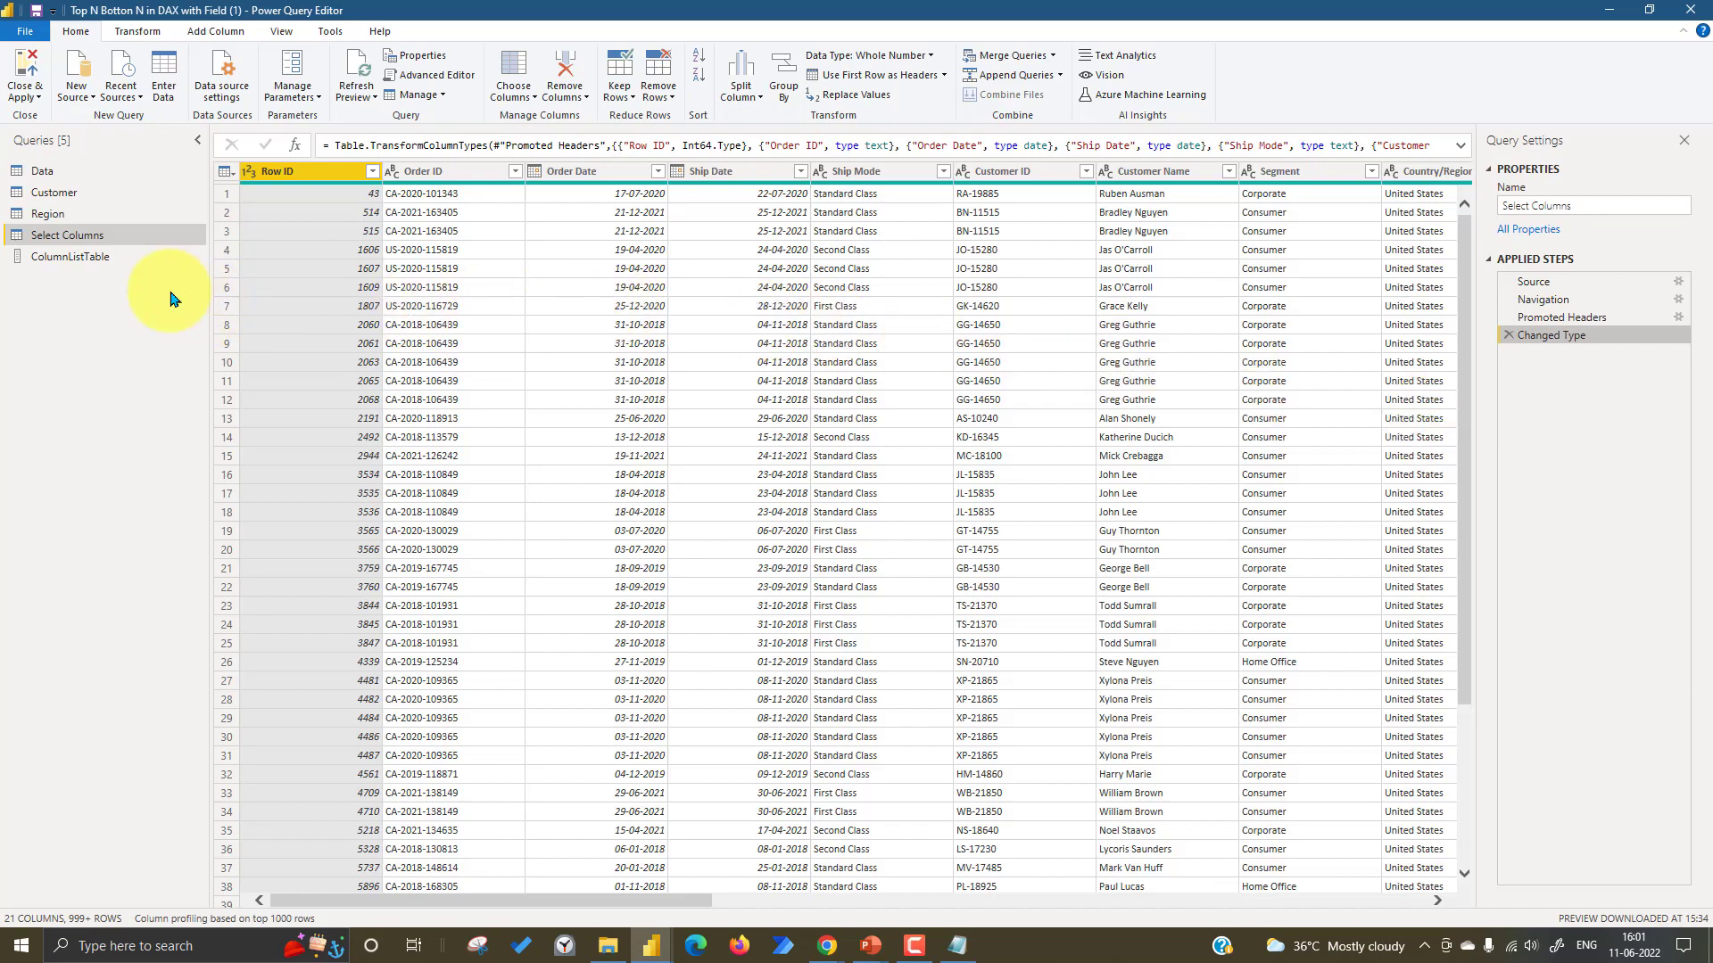
# - Edit the Source table of the ColumnListTable query to delete the Customer Name row
pyautogui.click(93, 257)
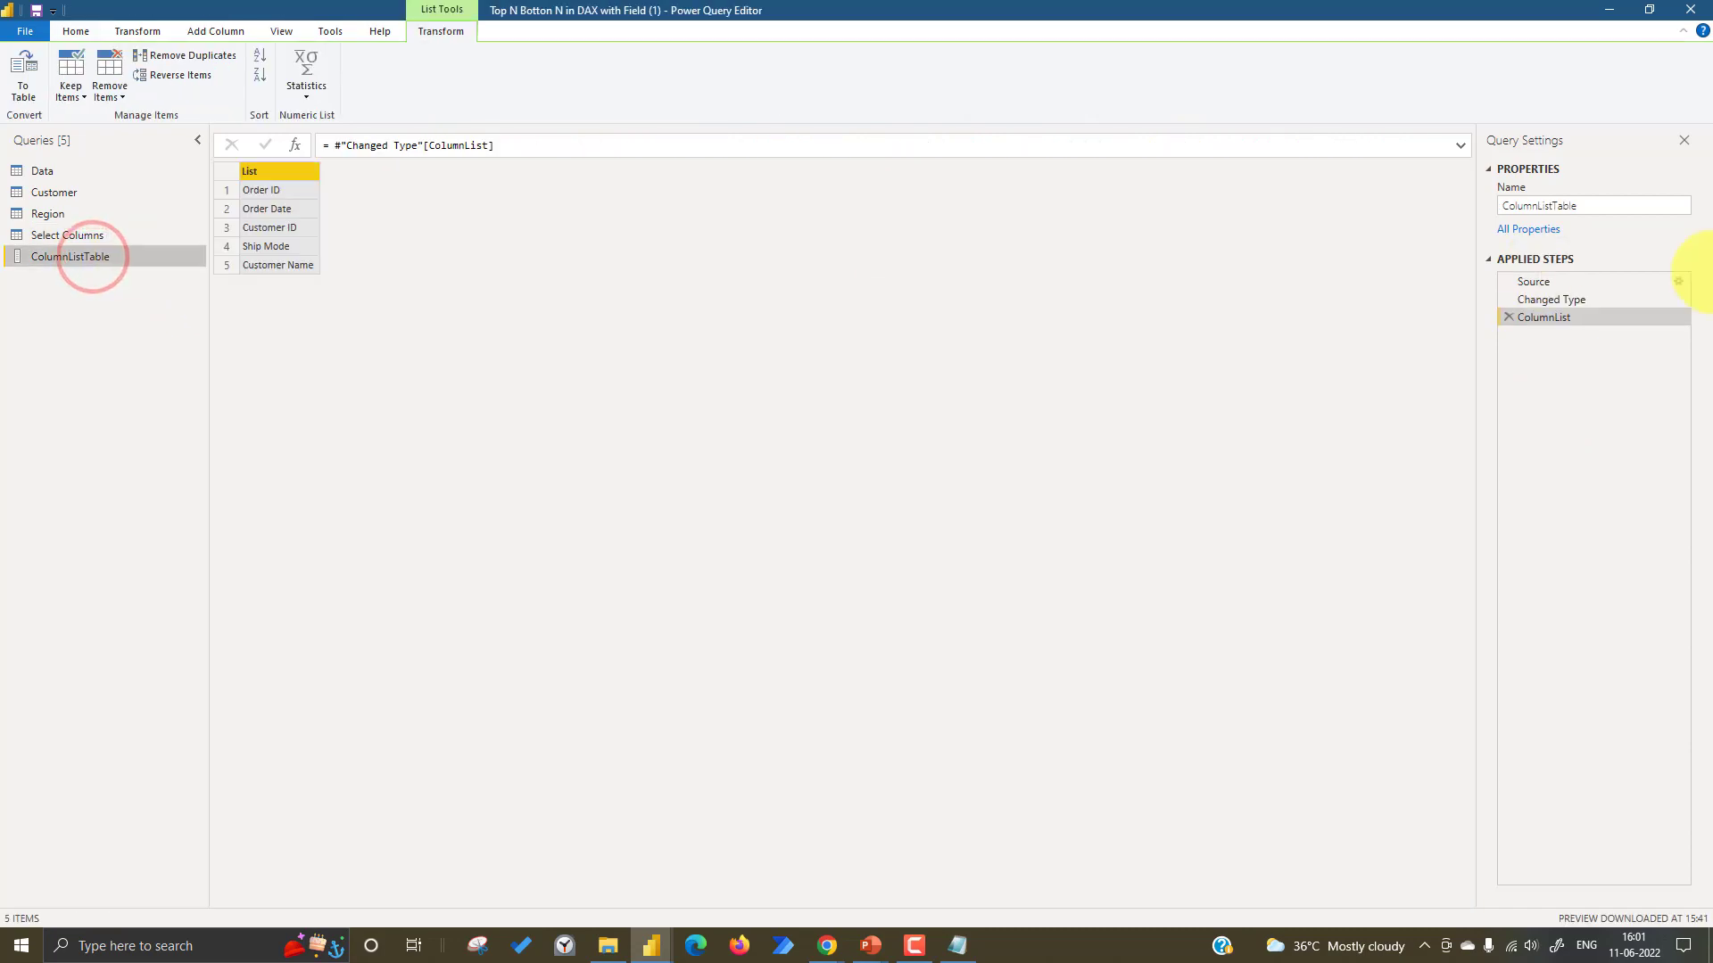
pyautogui.click(1557, 282)
pyautogui.click(1677, 281)
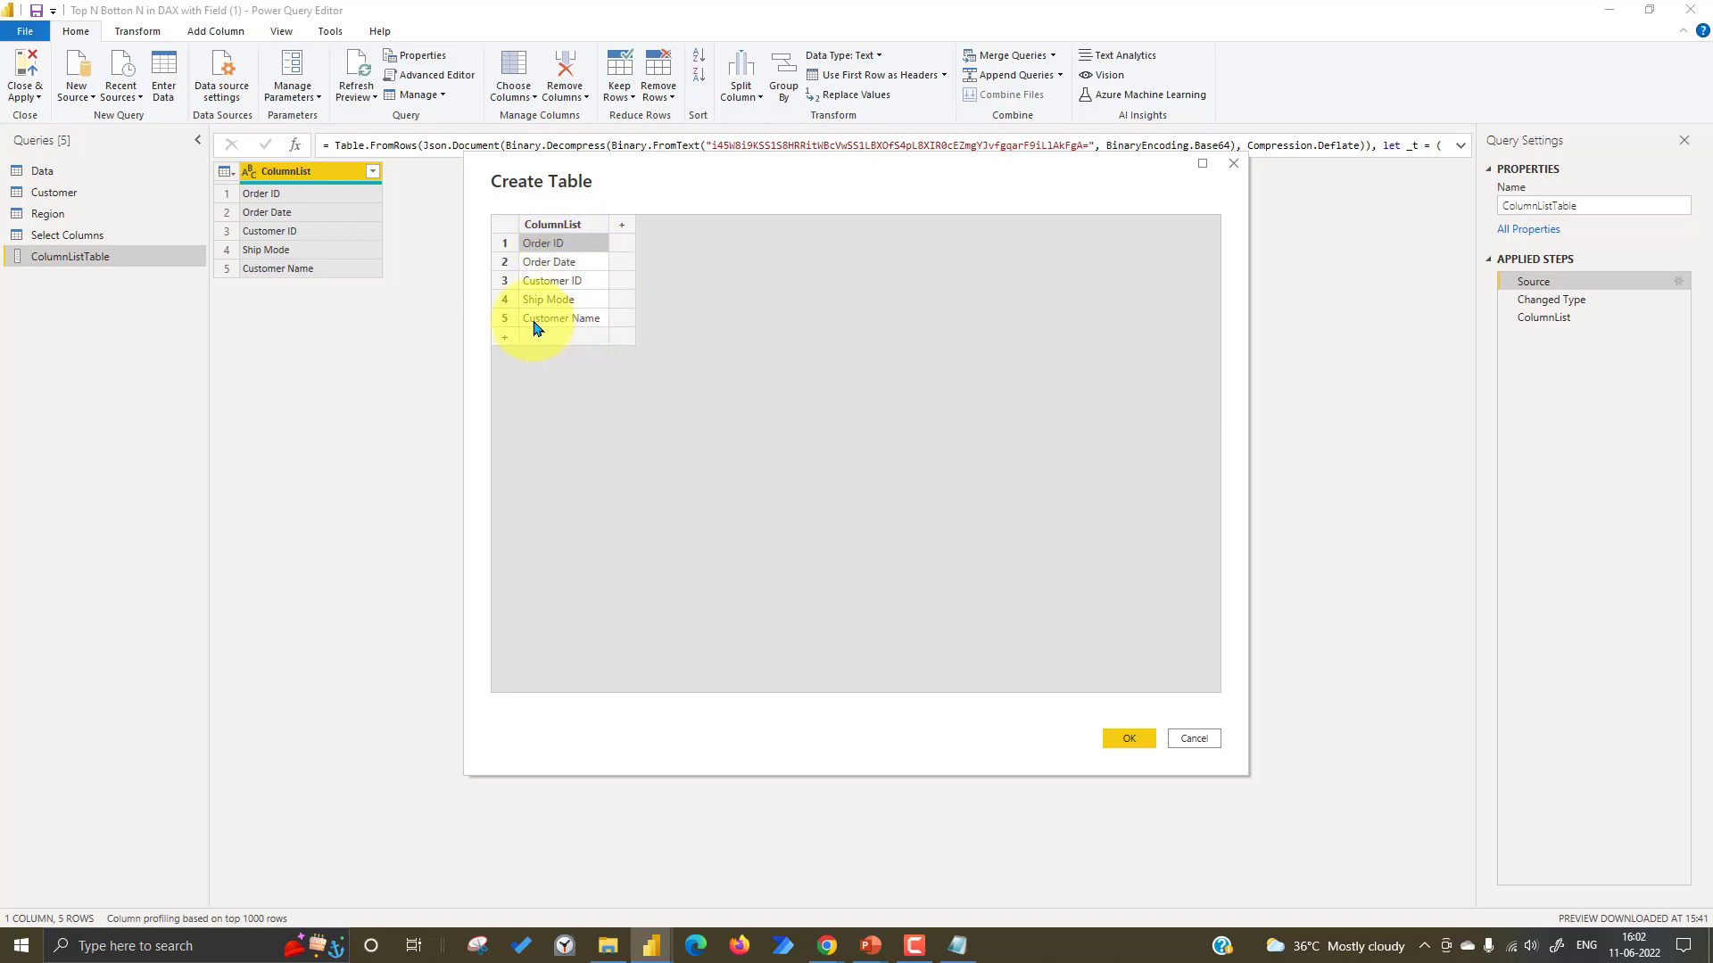
pyautogui.click(507, 327)
pyautogui.press('Delete')
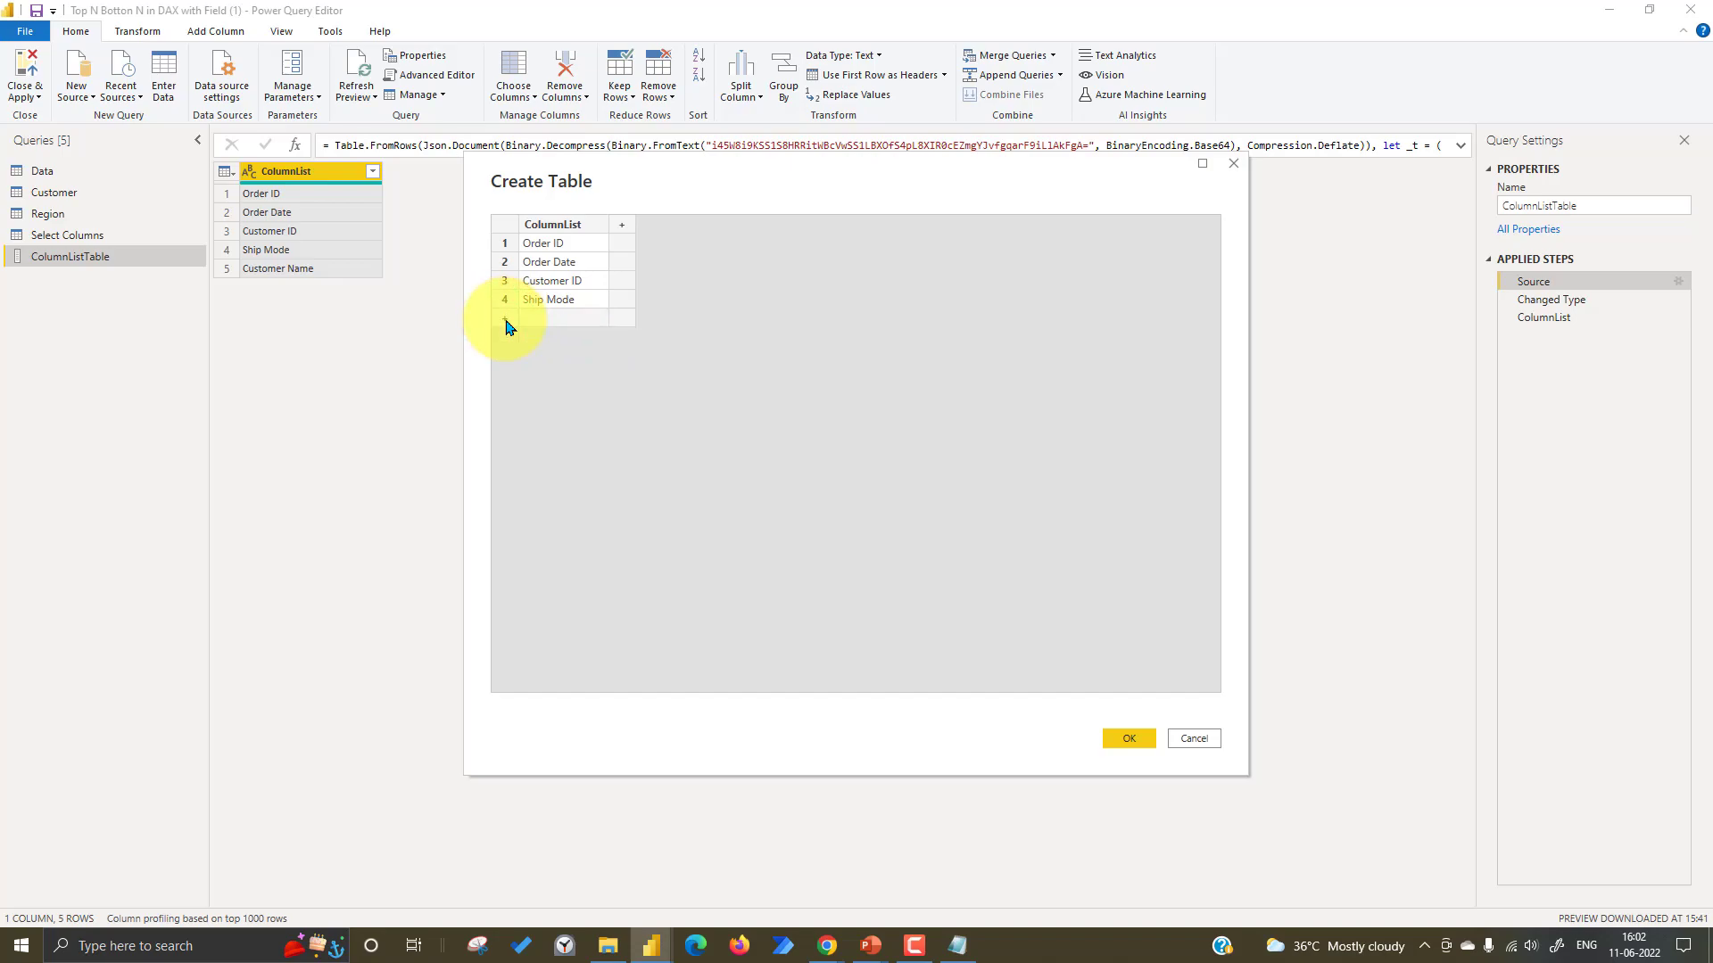
pyautogui.click(1131, 740)
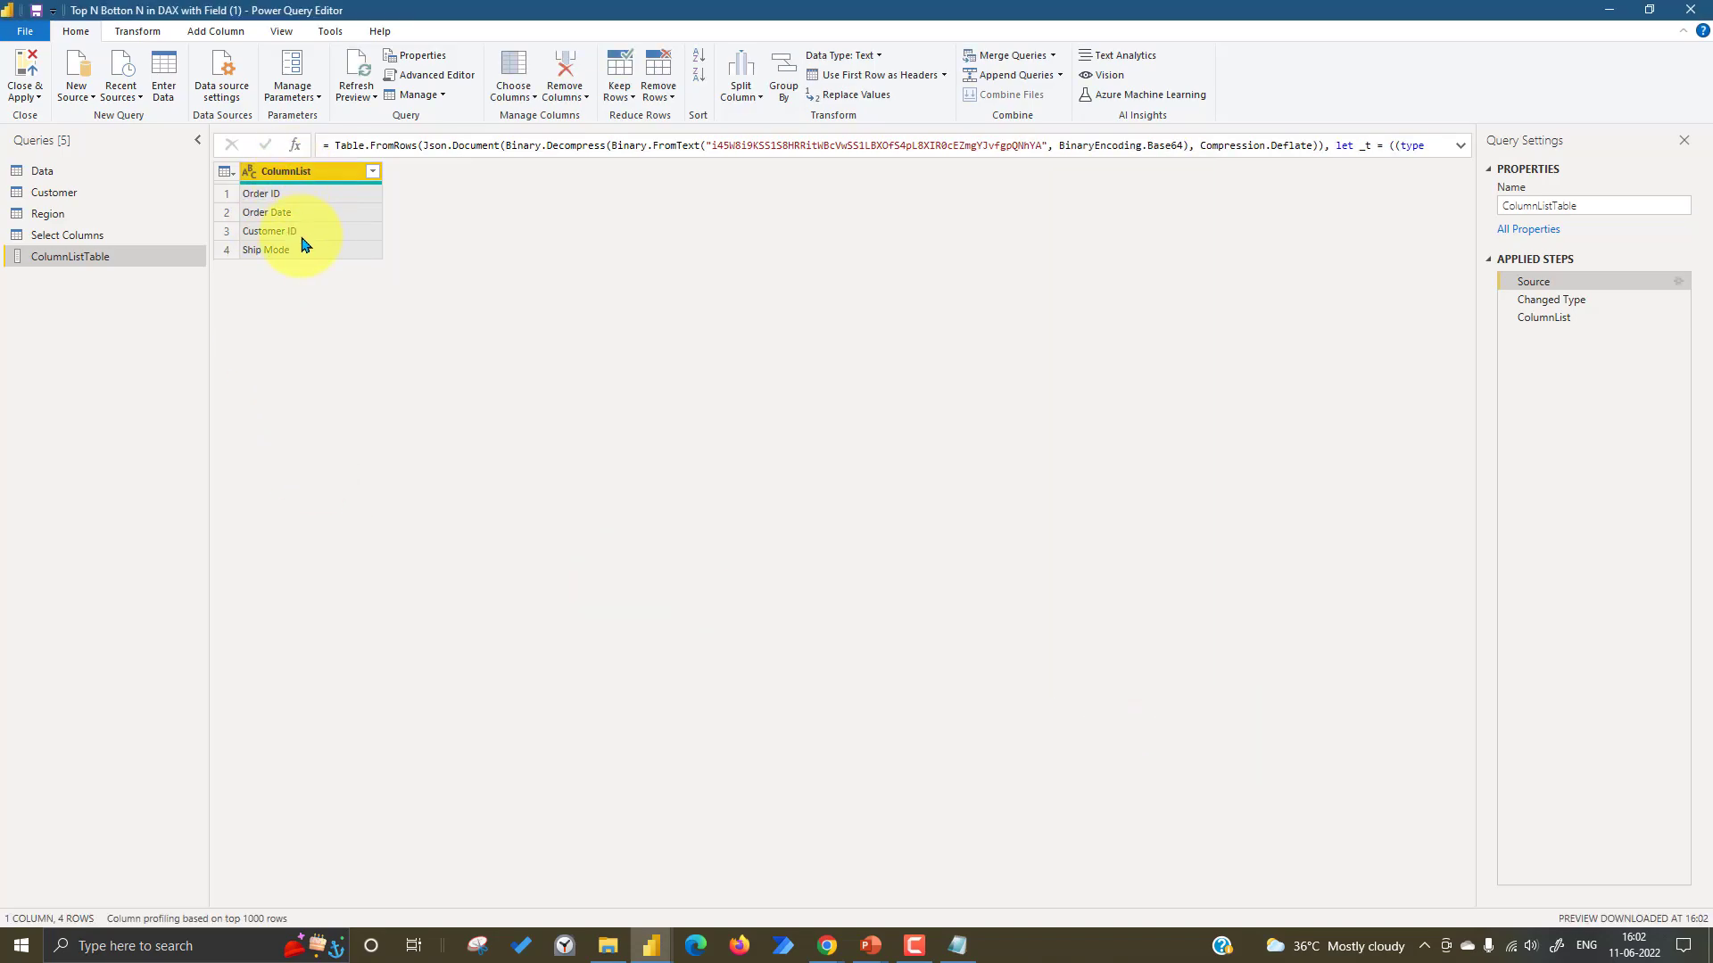
# - In the Select Columns query, remove every column except Ship Mode
pyautogui.click(57, 237)
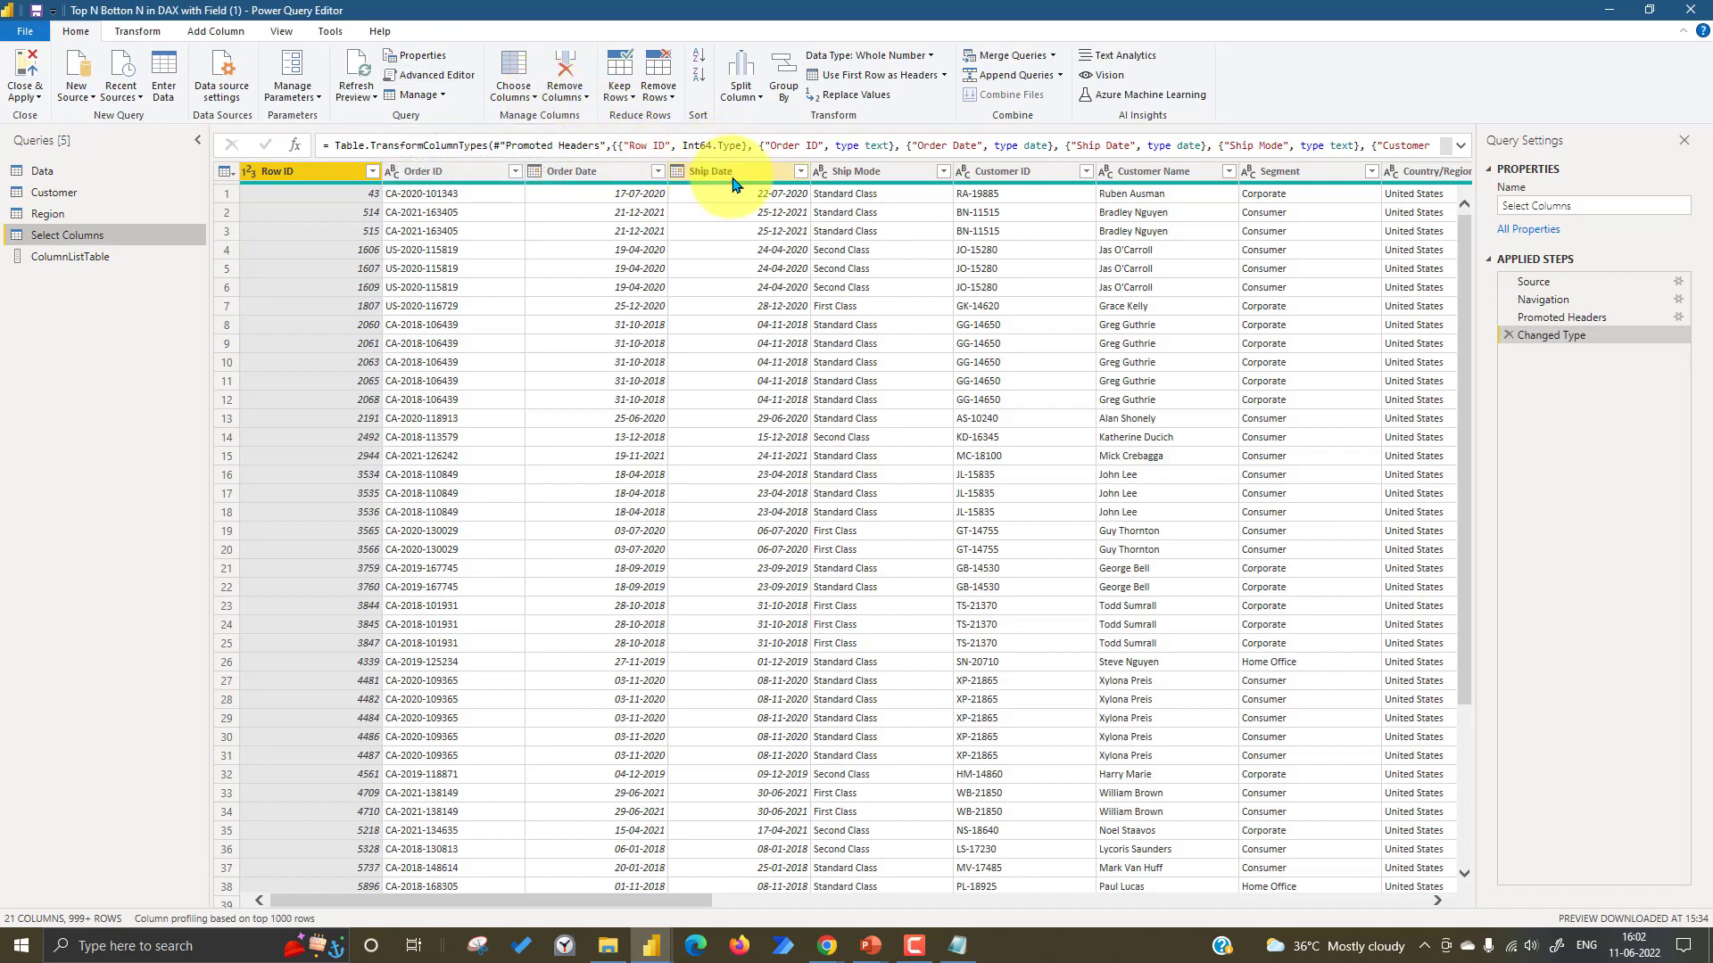
pyautogui.rightClick(859, 181)
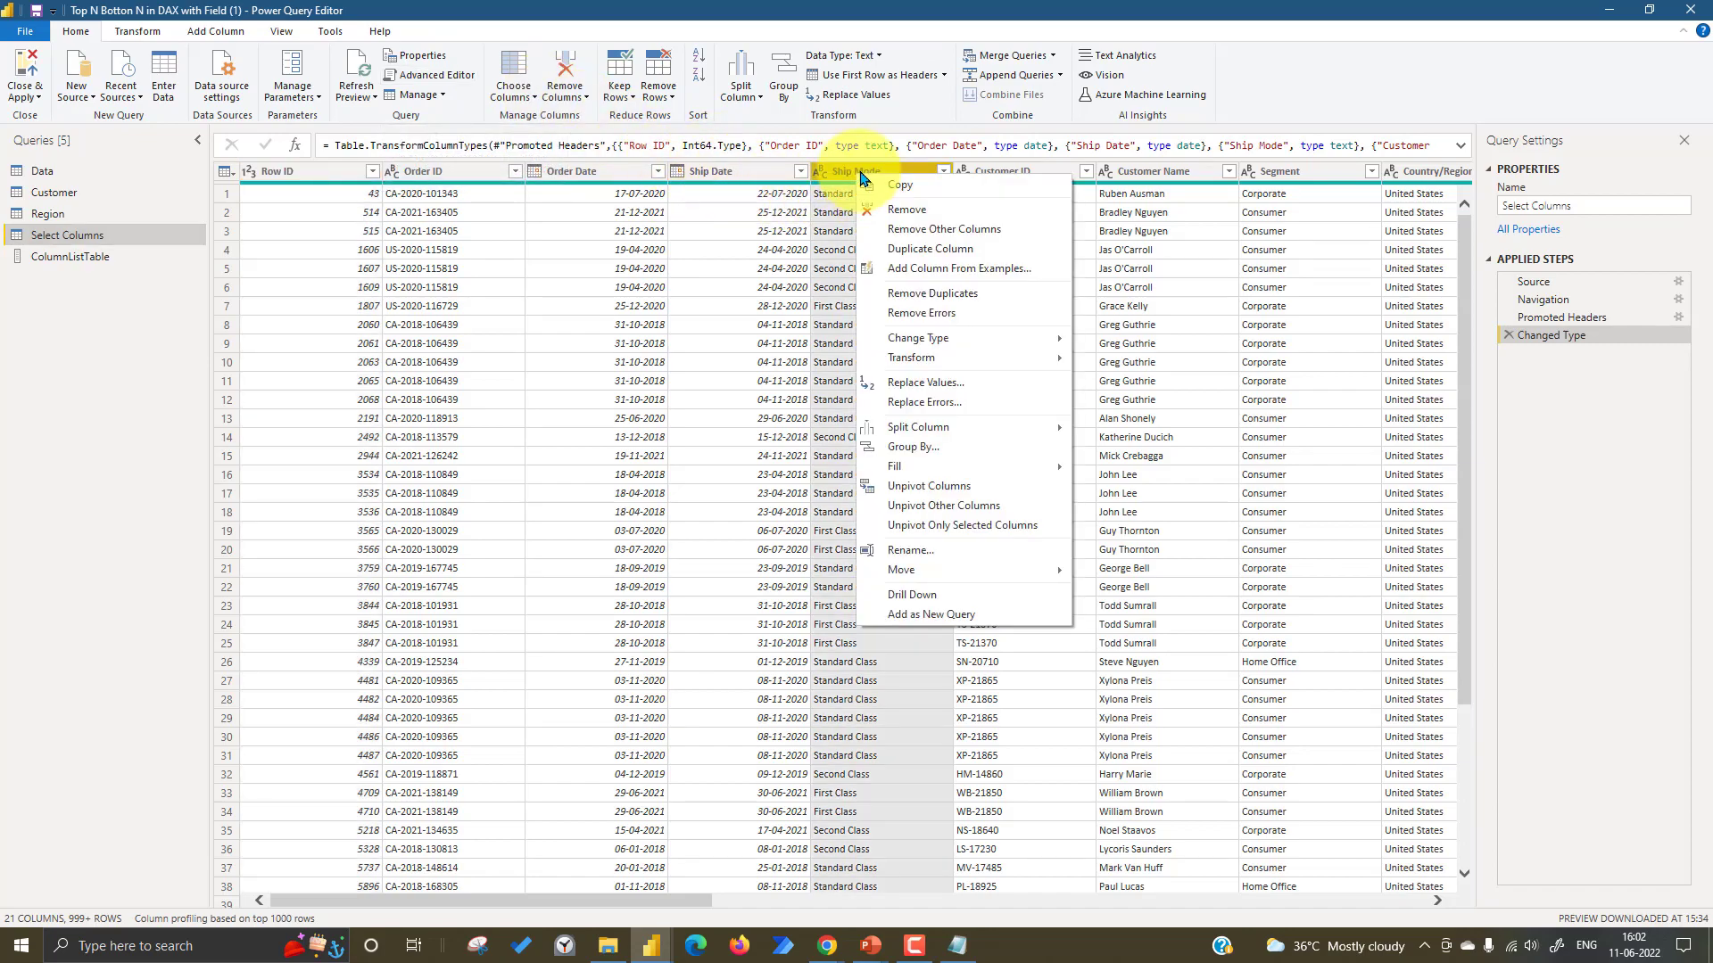
pyautogui.click(982, 231)
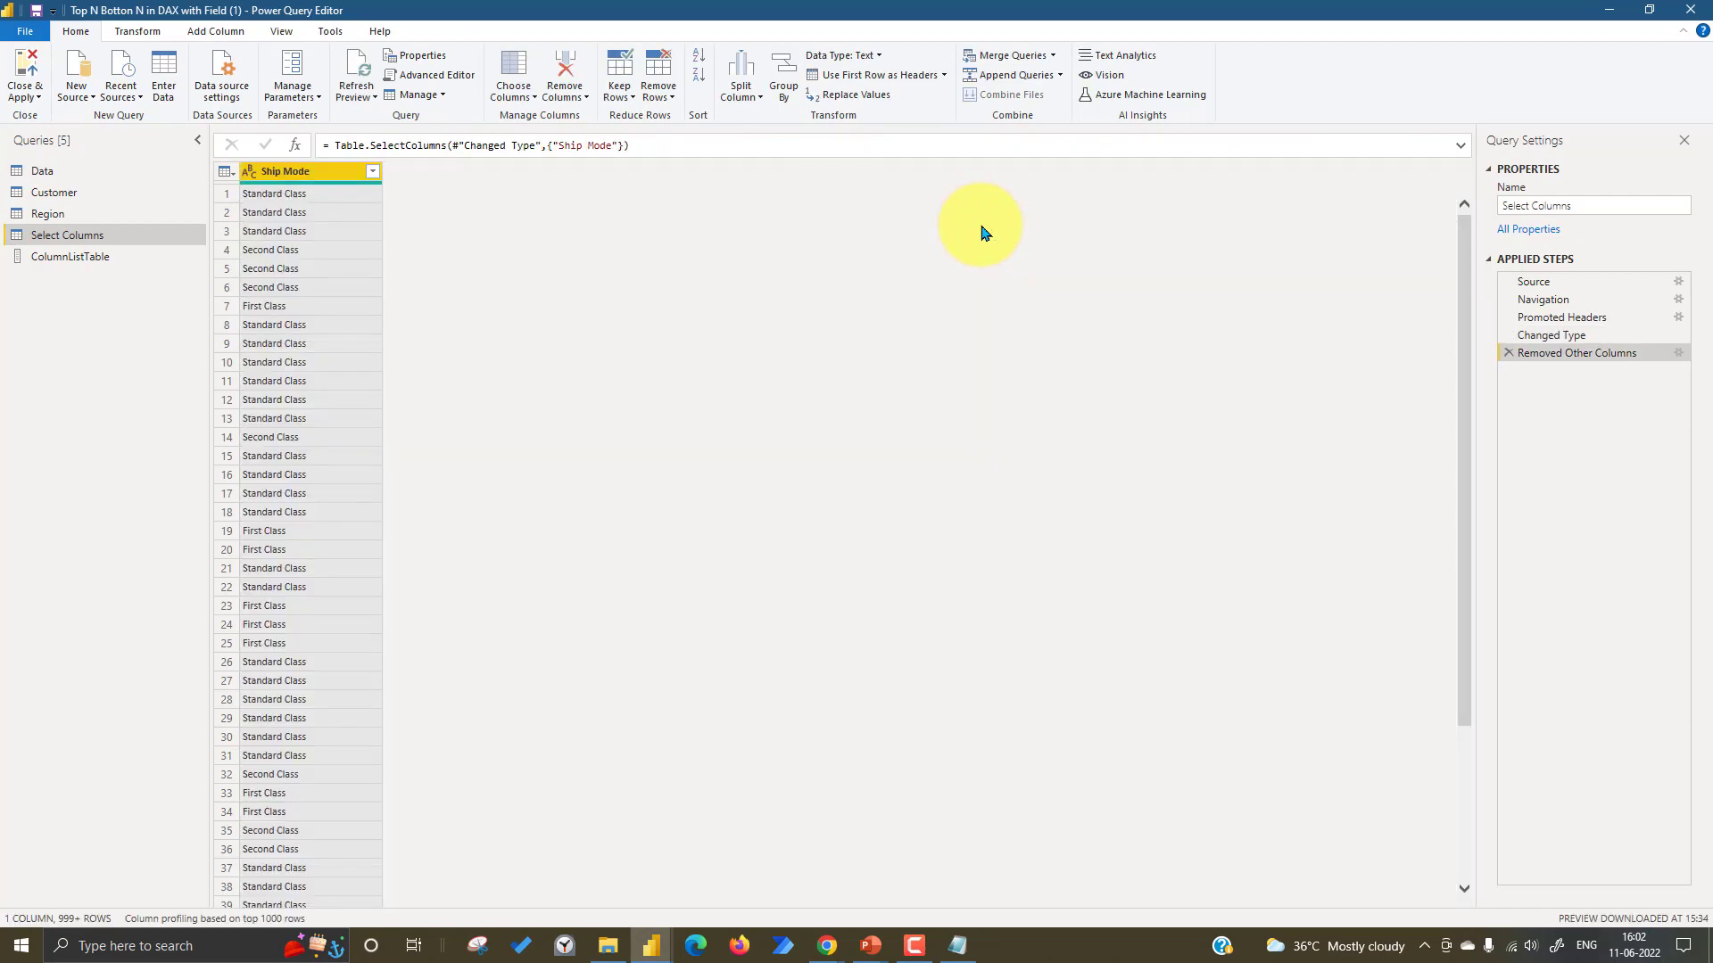
# - Review the Select Columns code in the Advanced Editor and the Source, Changed Type and ColumnList steps of ColumnListTable
pyautogui.click(435, 78)
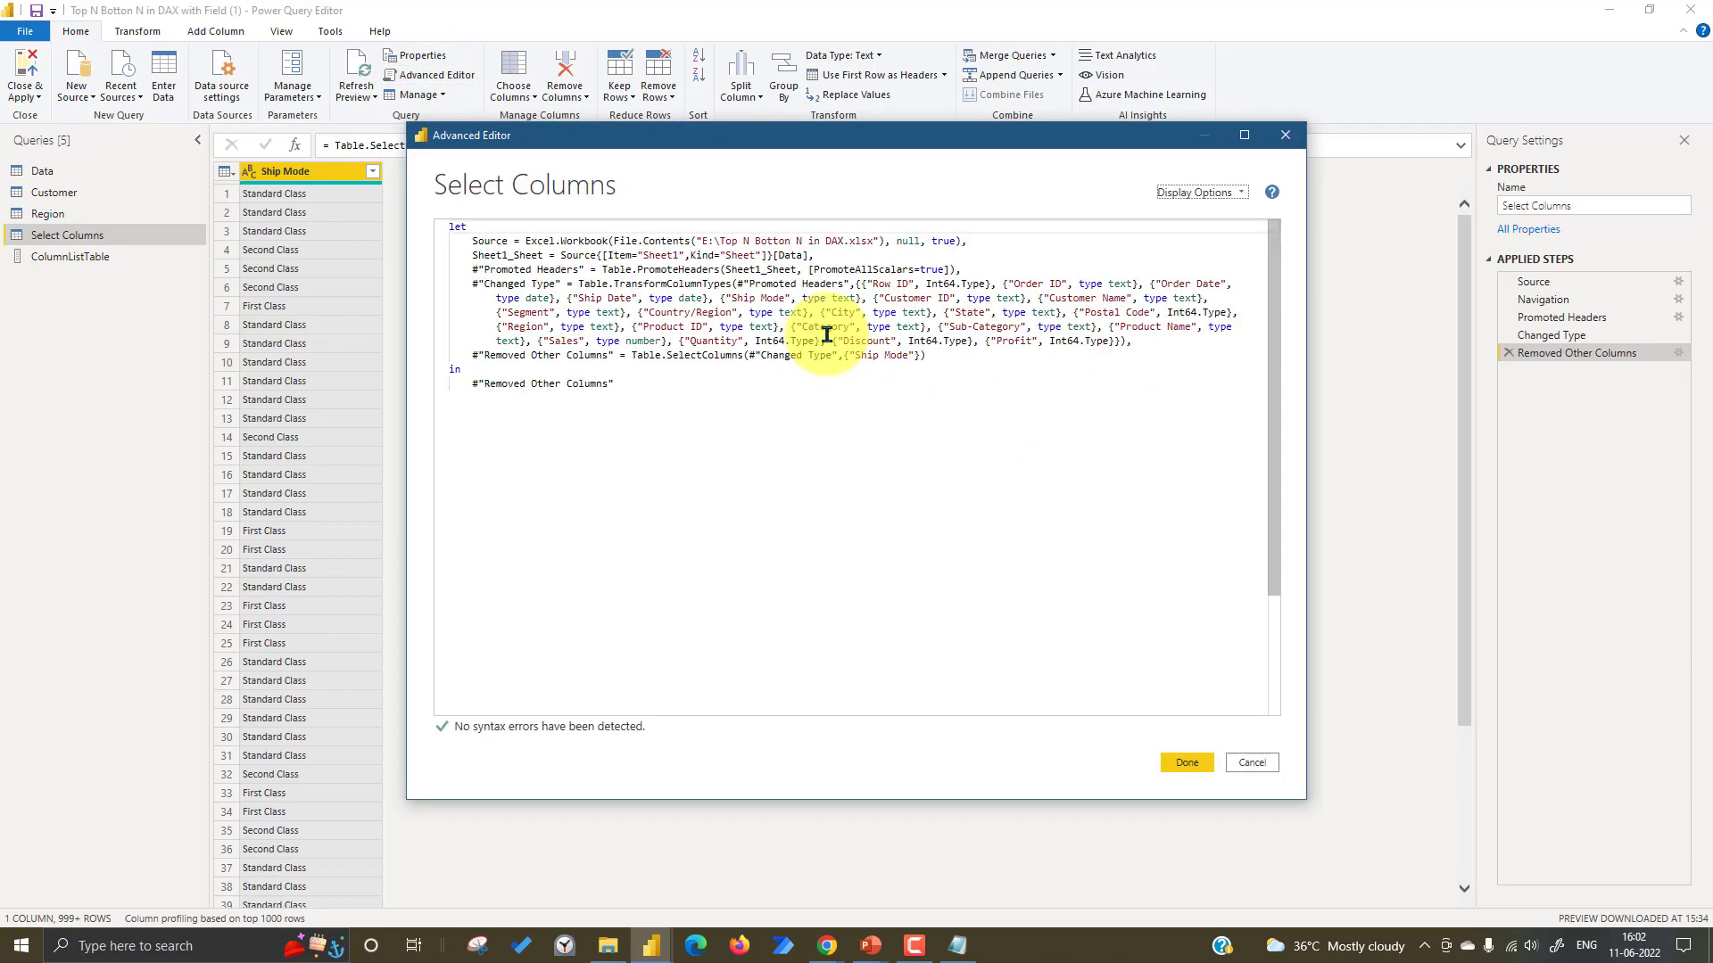
pyautogui.click(1254, 760)
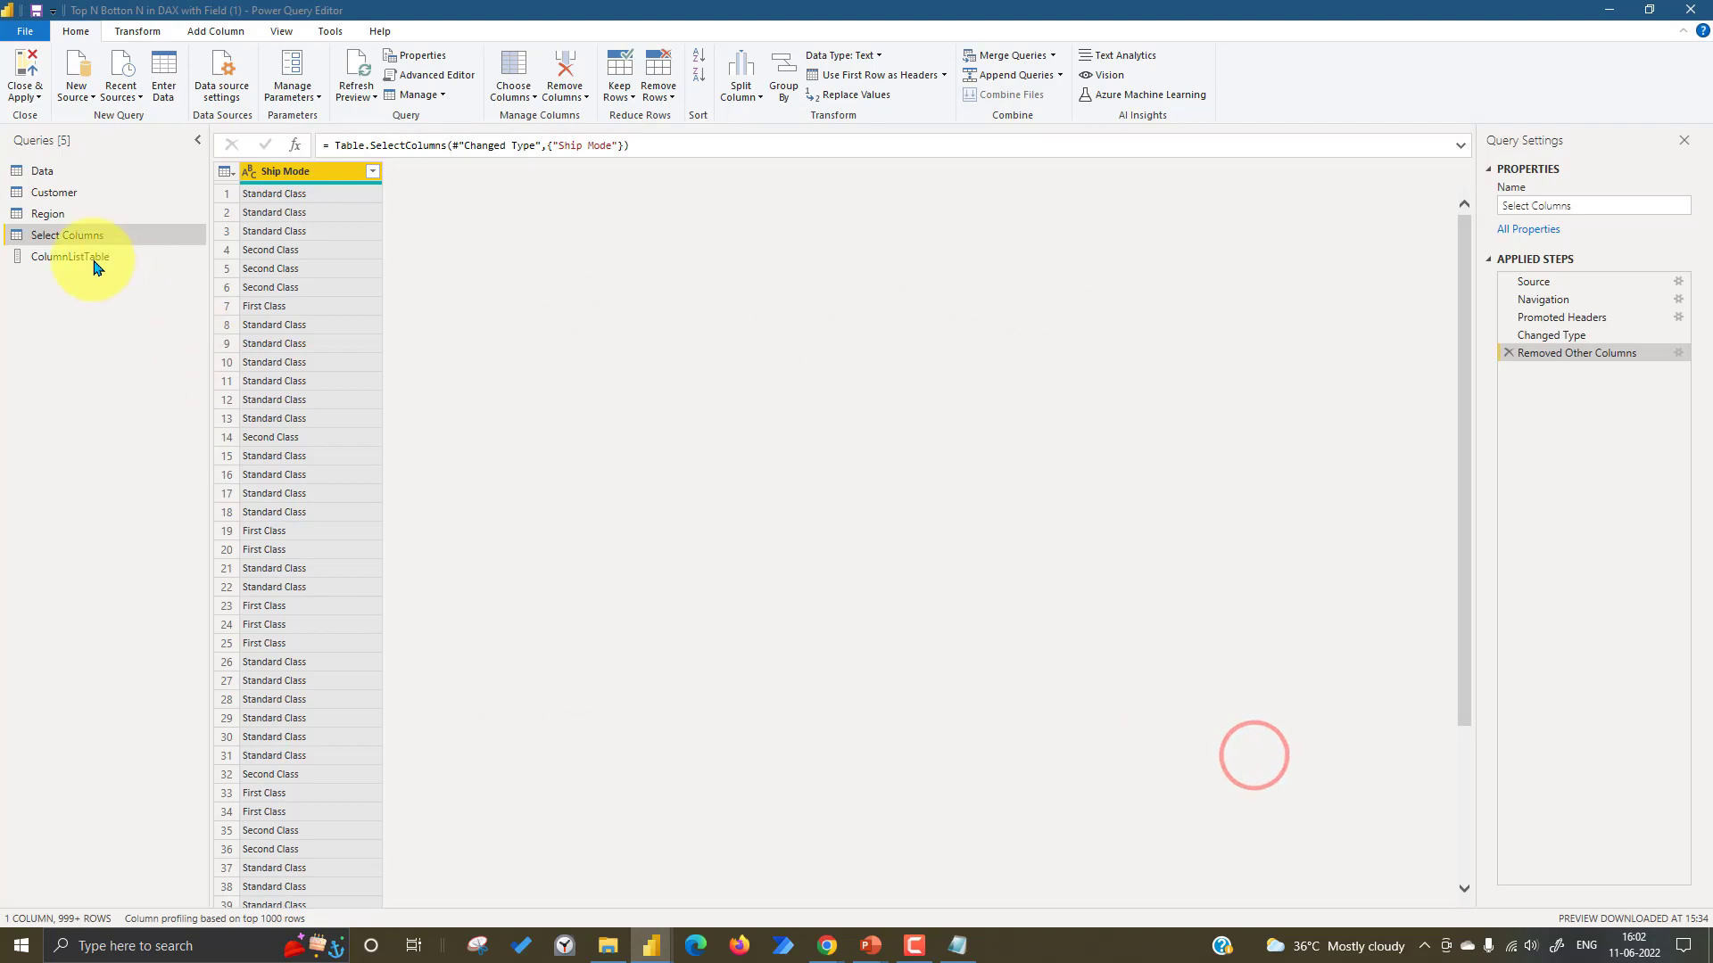
pyautogui.click(85, 257)
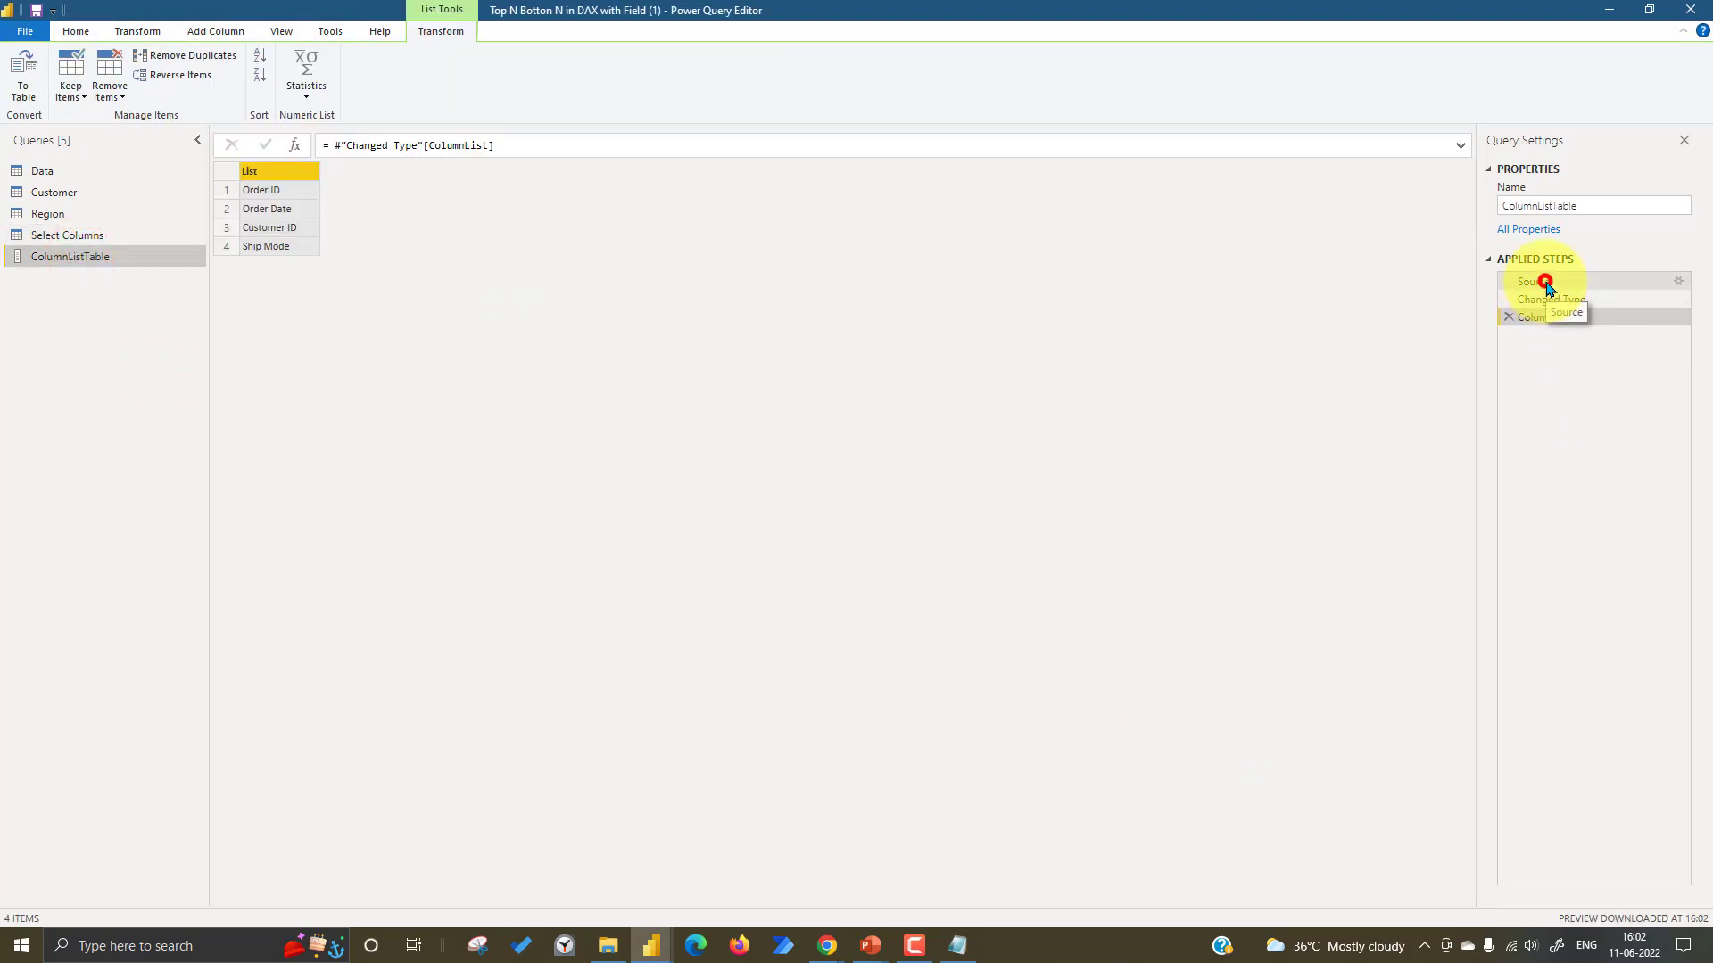
pyautogui.click(1546, 284)
pyautogui.click(1553, 301)
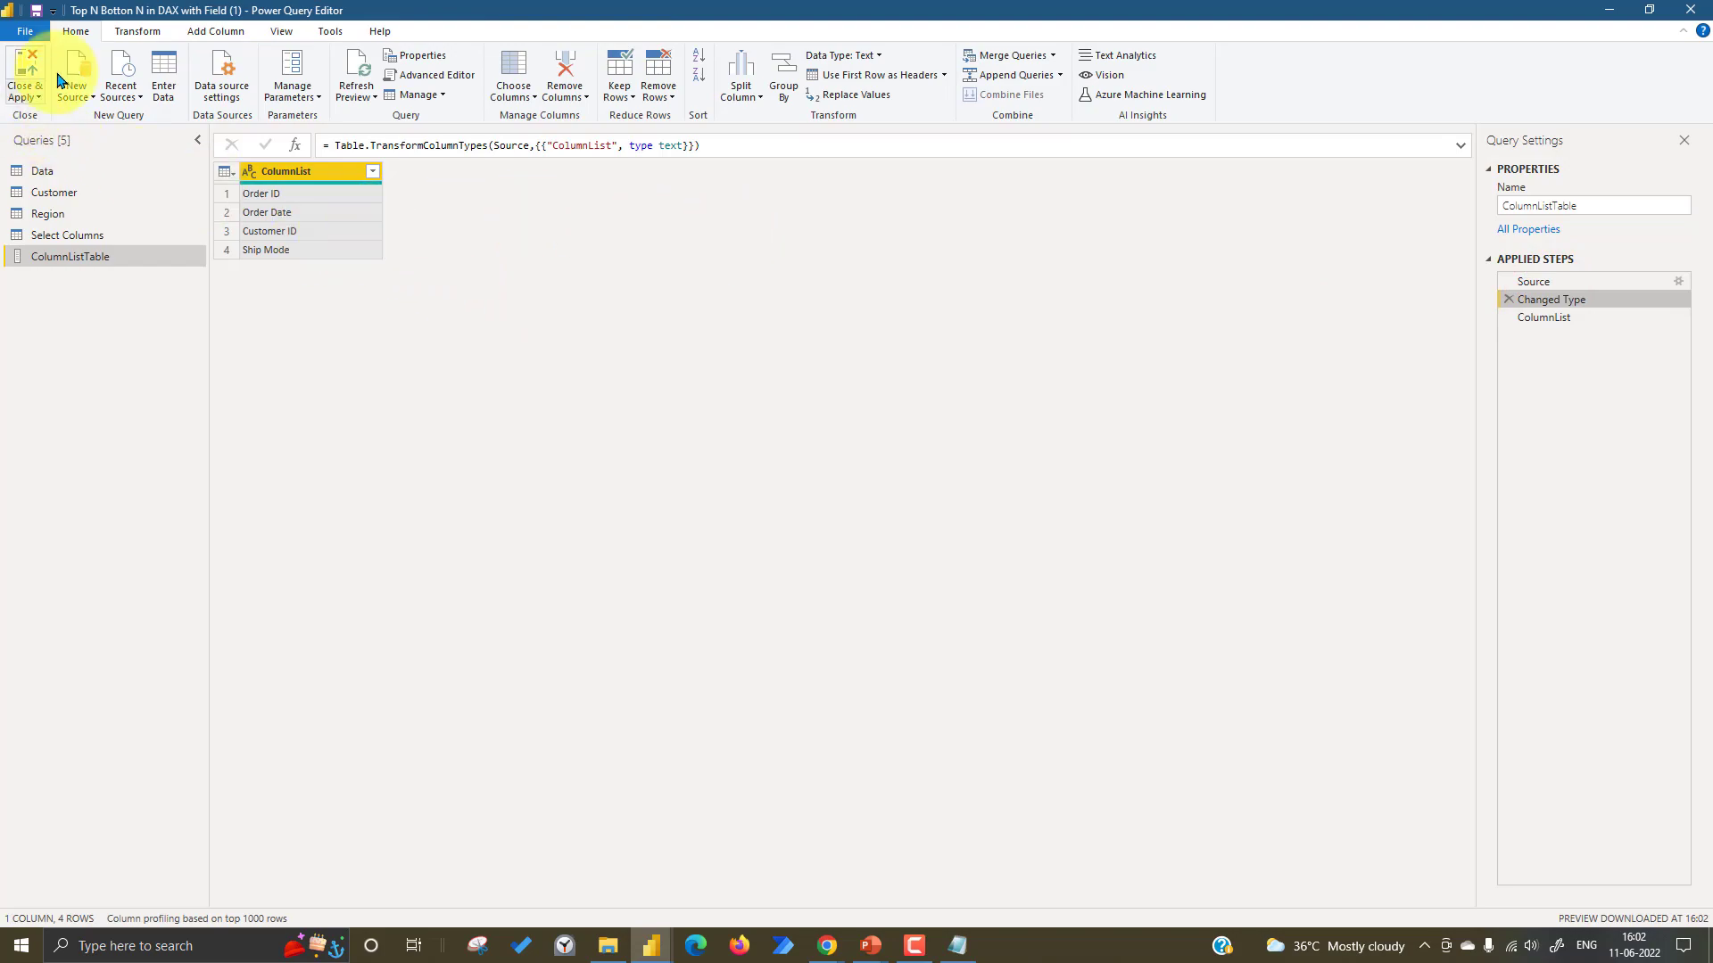
pyautogui.click(153, 32)
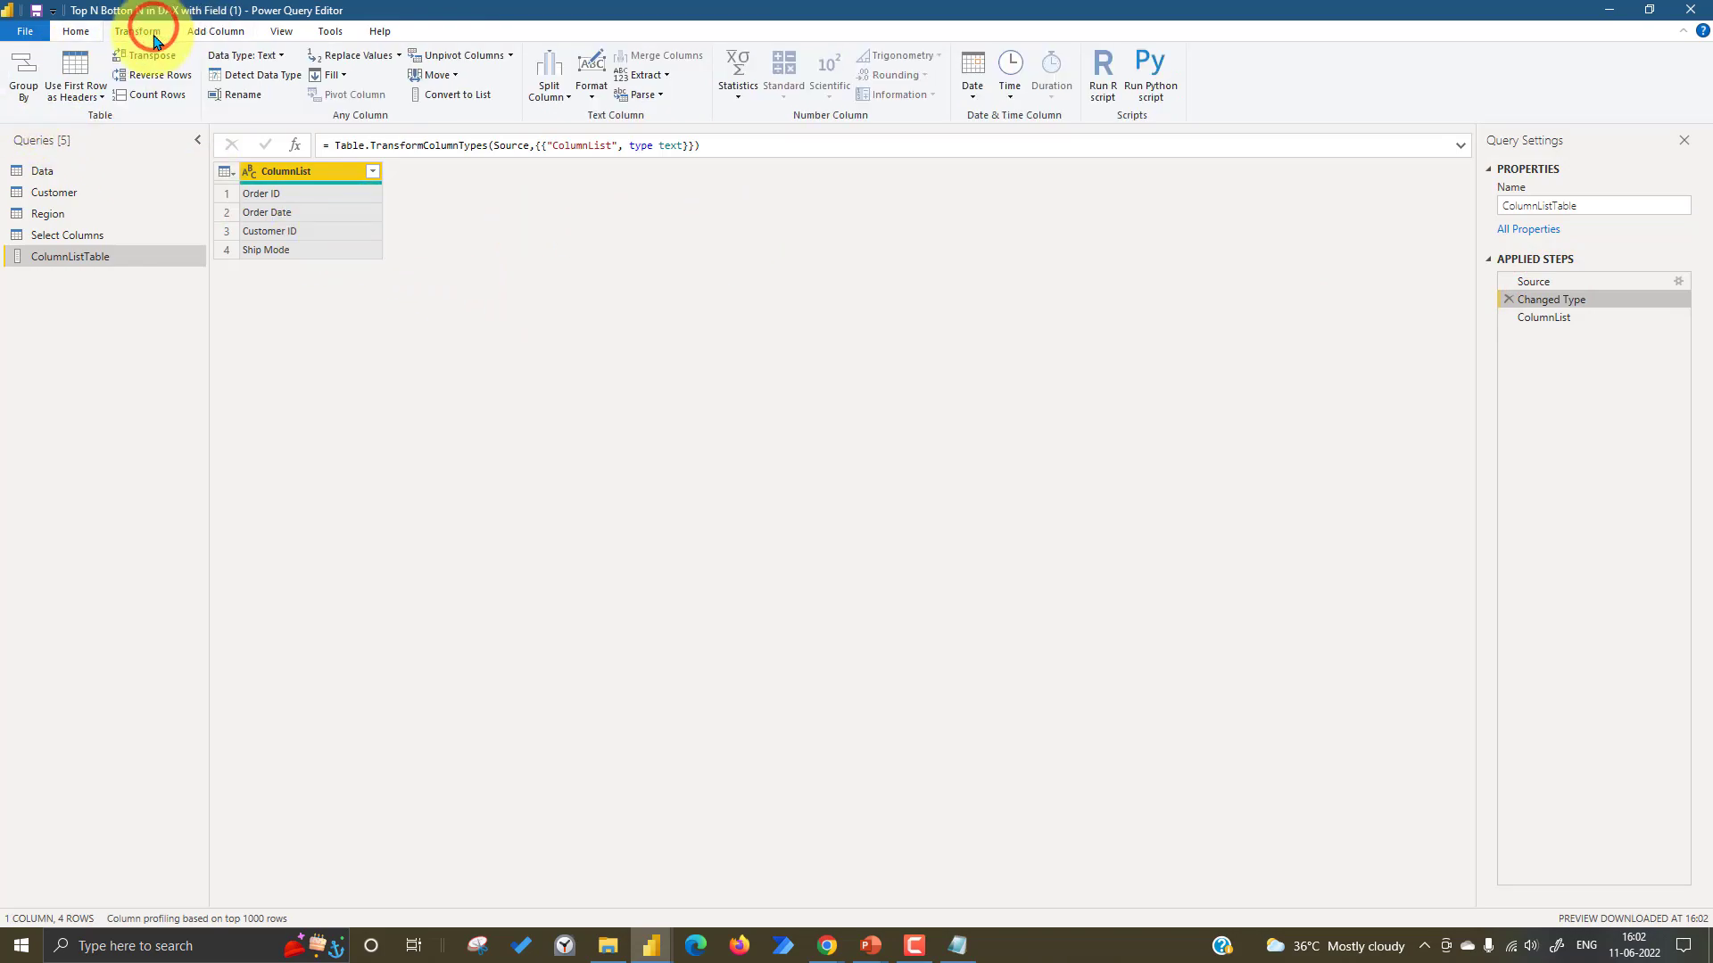
pyautogui.click(1525, 318)
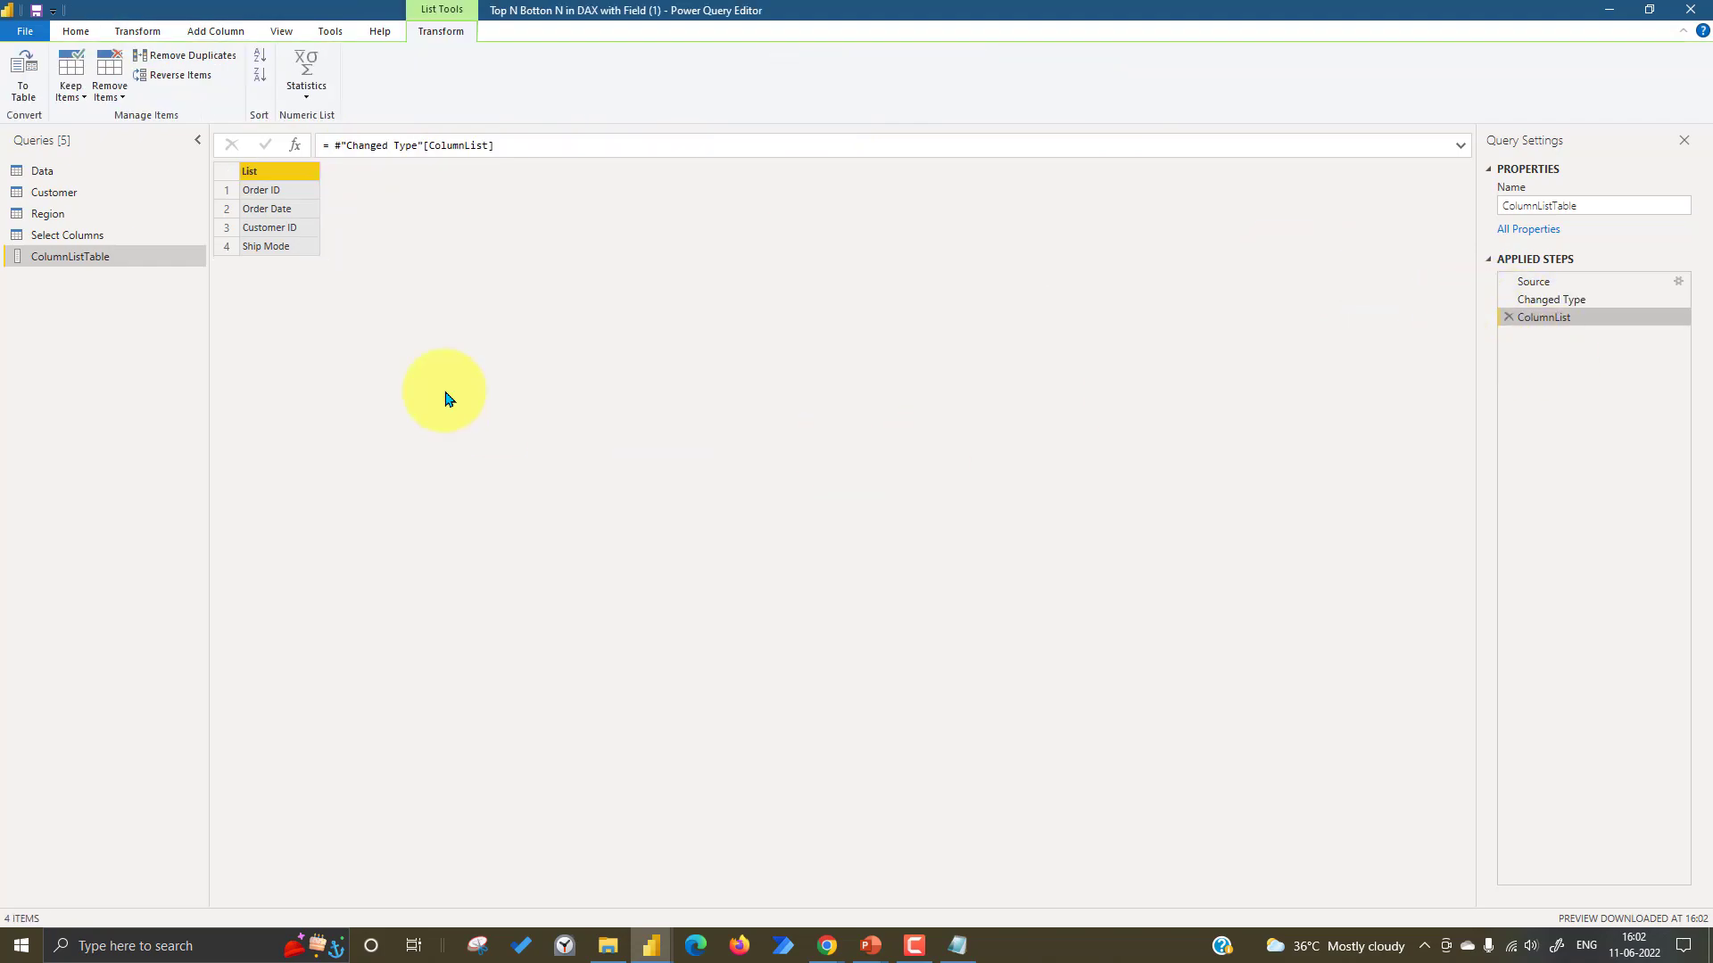
# - Return to the Select Columns query and delete the step that keeps only Ship Mode
pyautogui.click(71, 239)
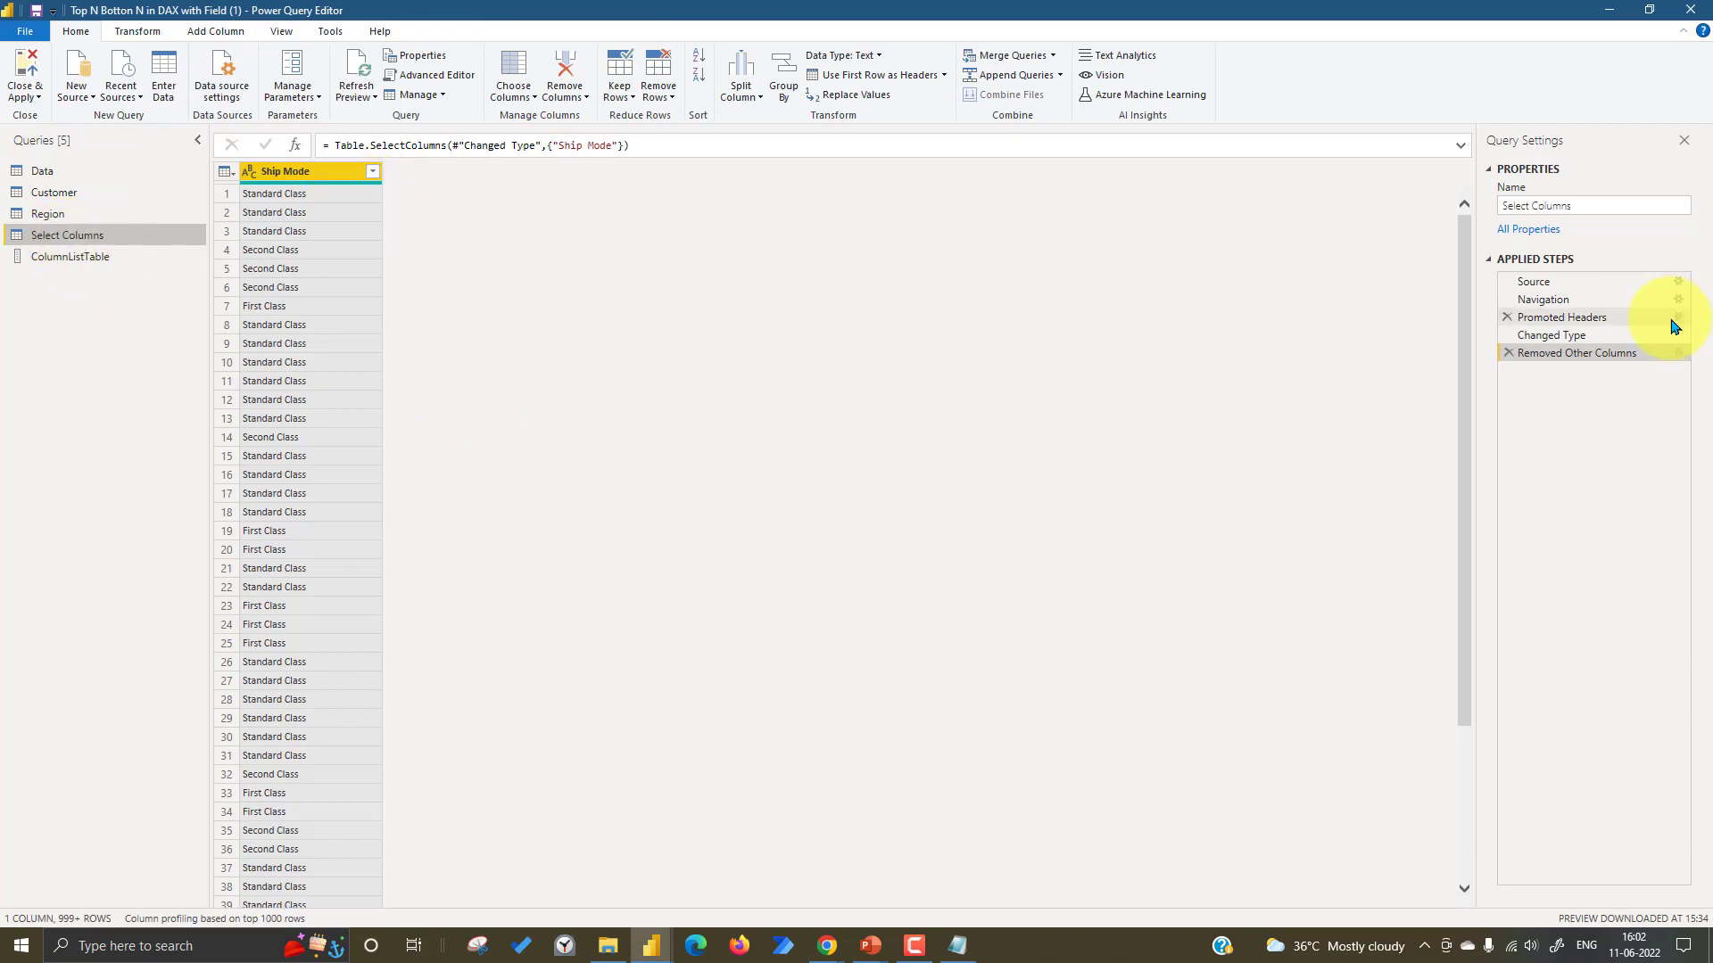
pyautogui.click(1508, 355)
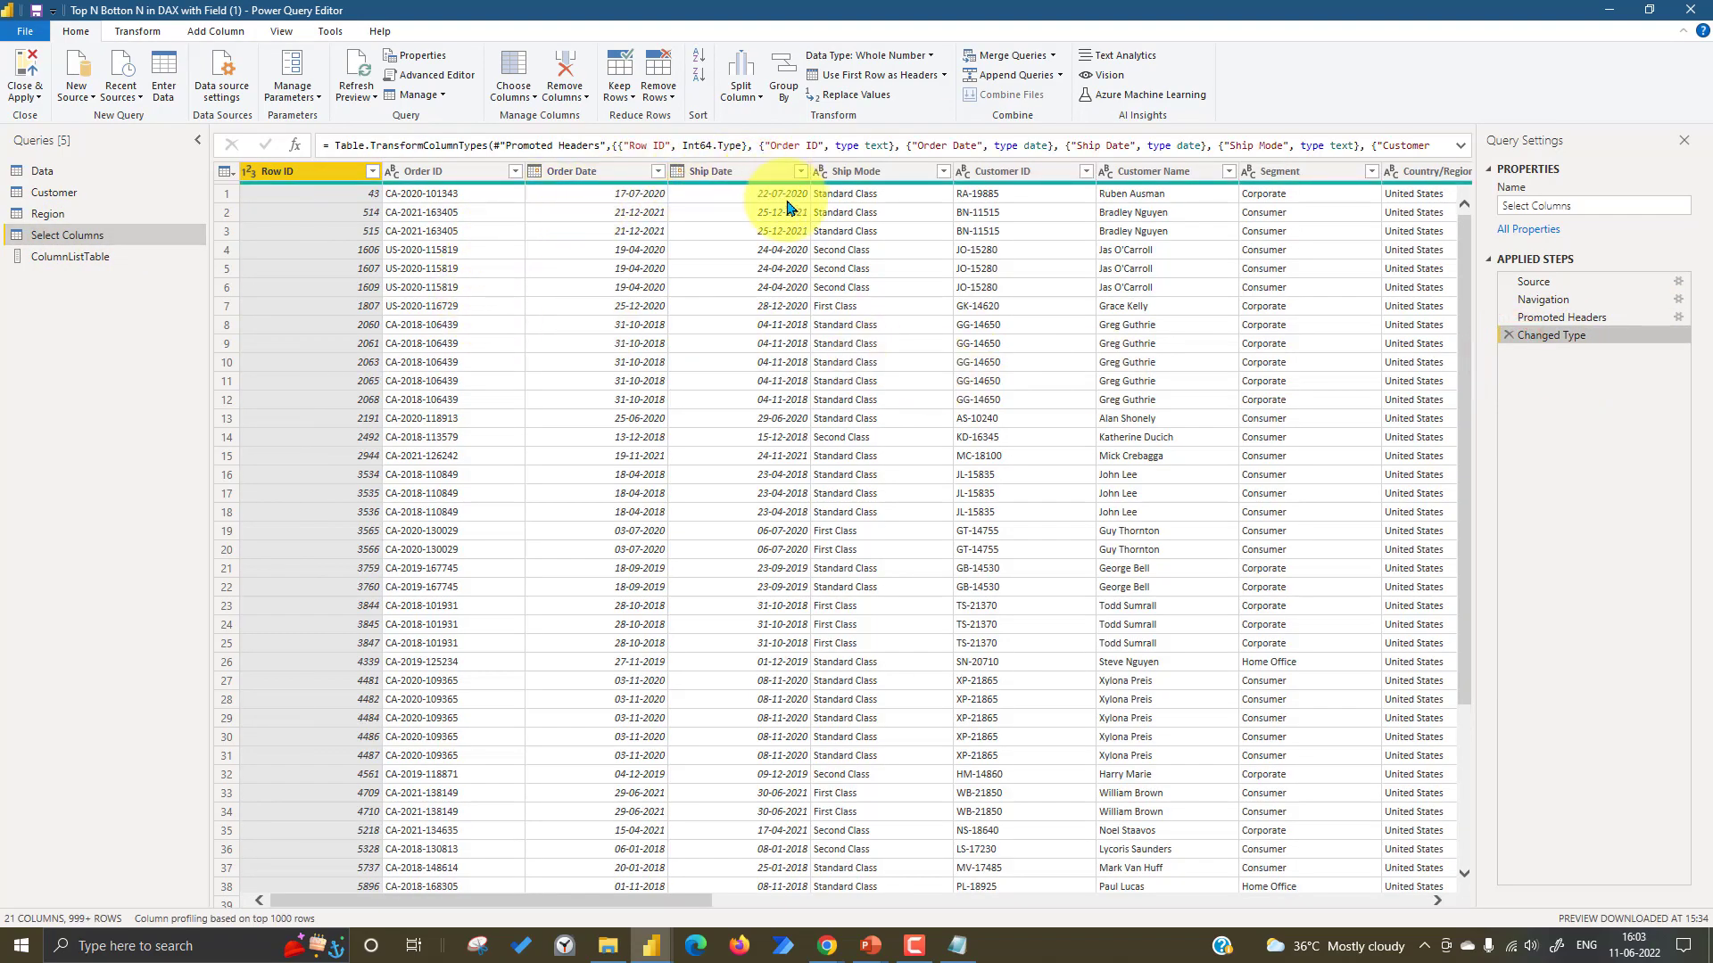
# - Remove all columns except Ship Mode, and replace {"Ship Mode"} with ColumnListTable in the Table.SelectColumns line of the query's code
pyautogui.rightClick(874, 174)
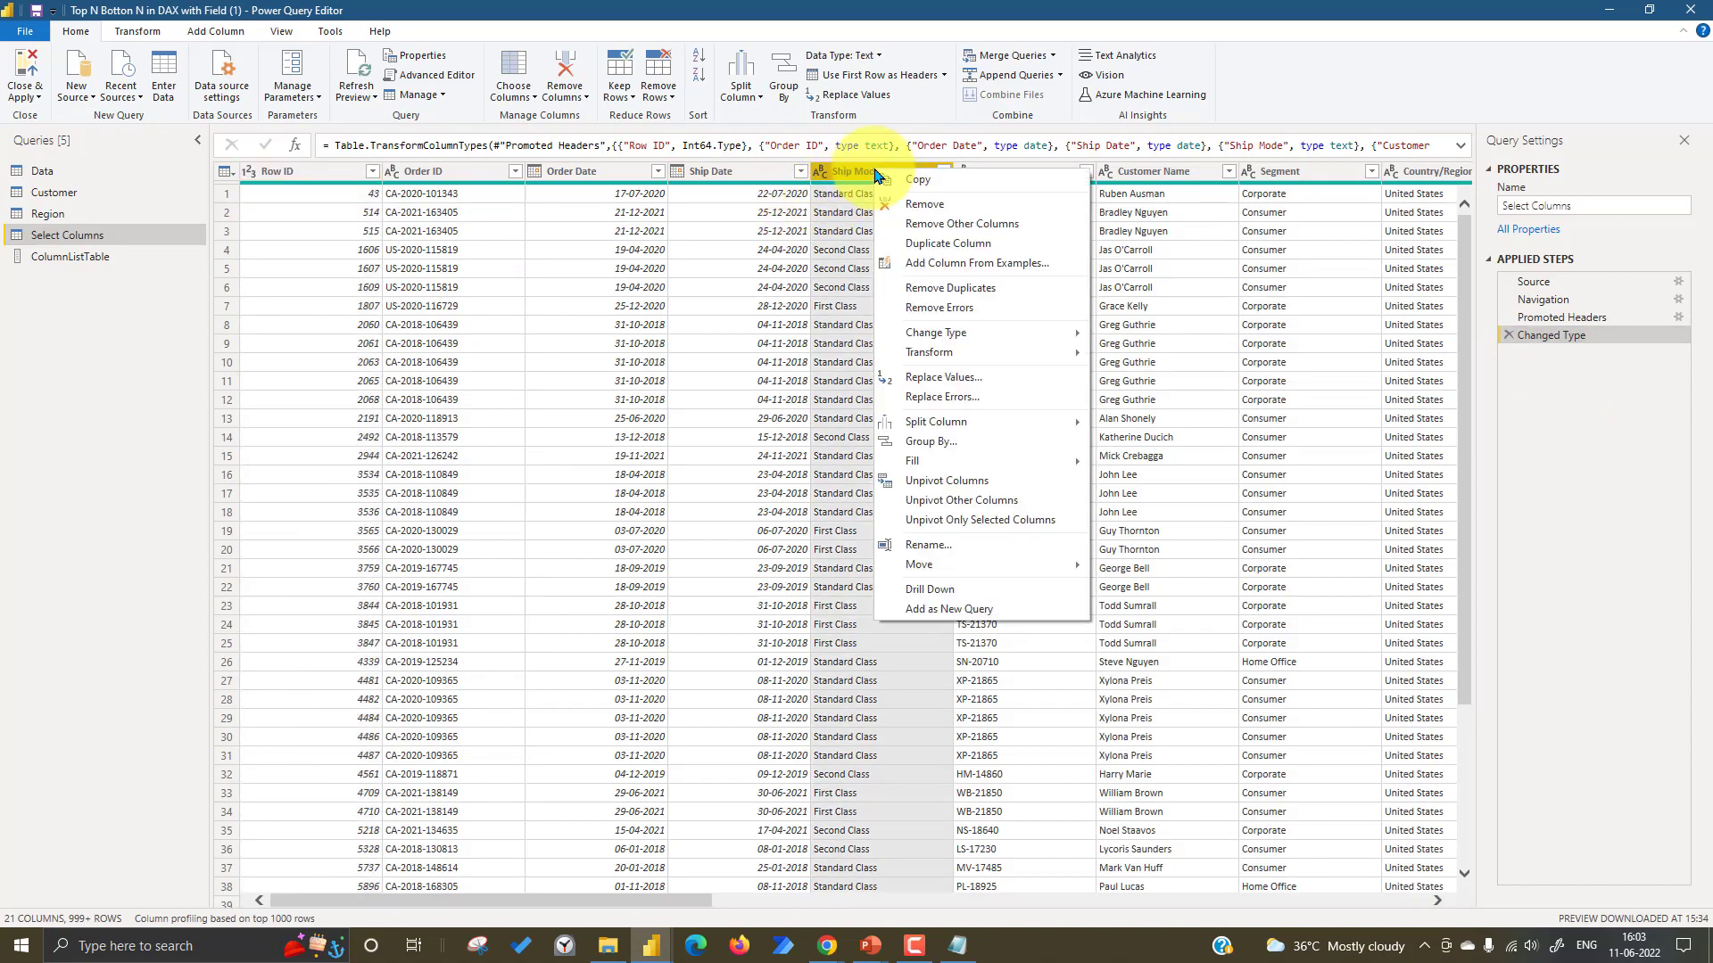
pyautogui.click(982, 218)
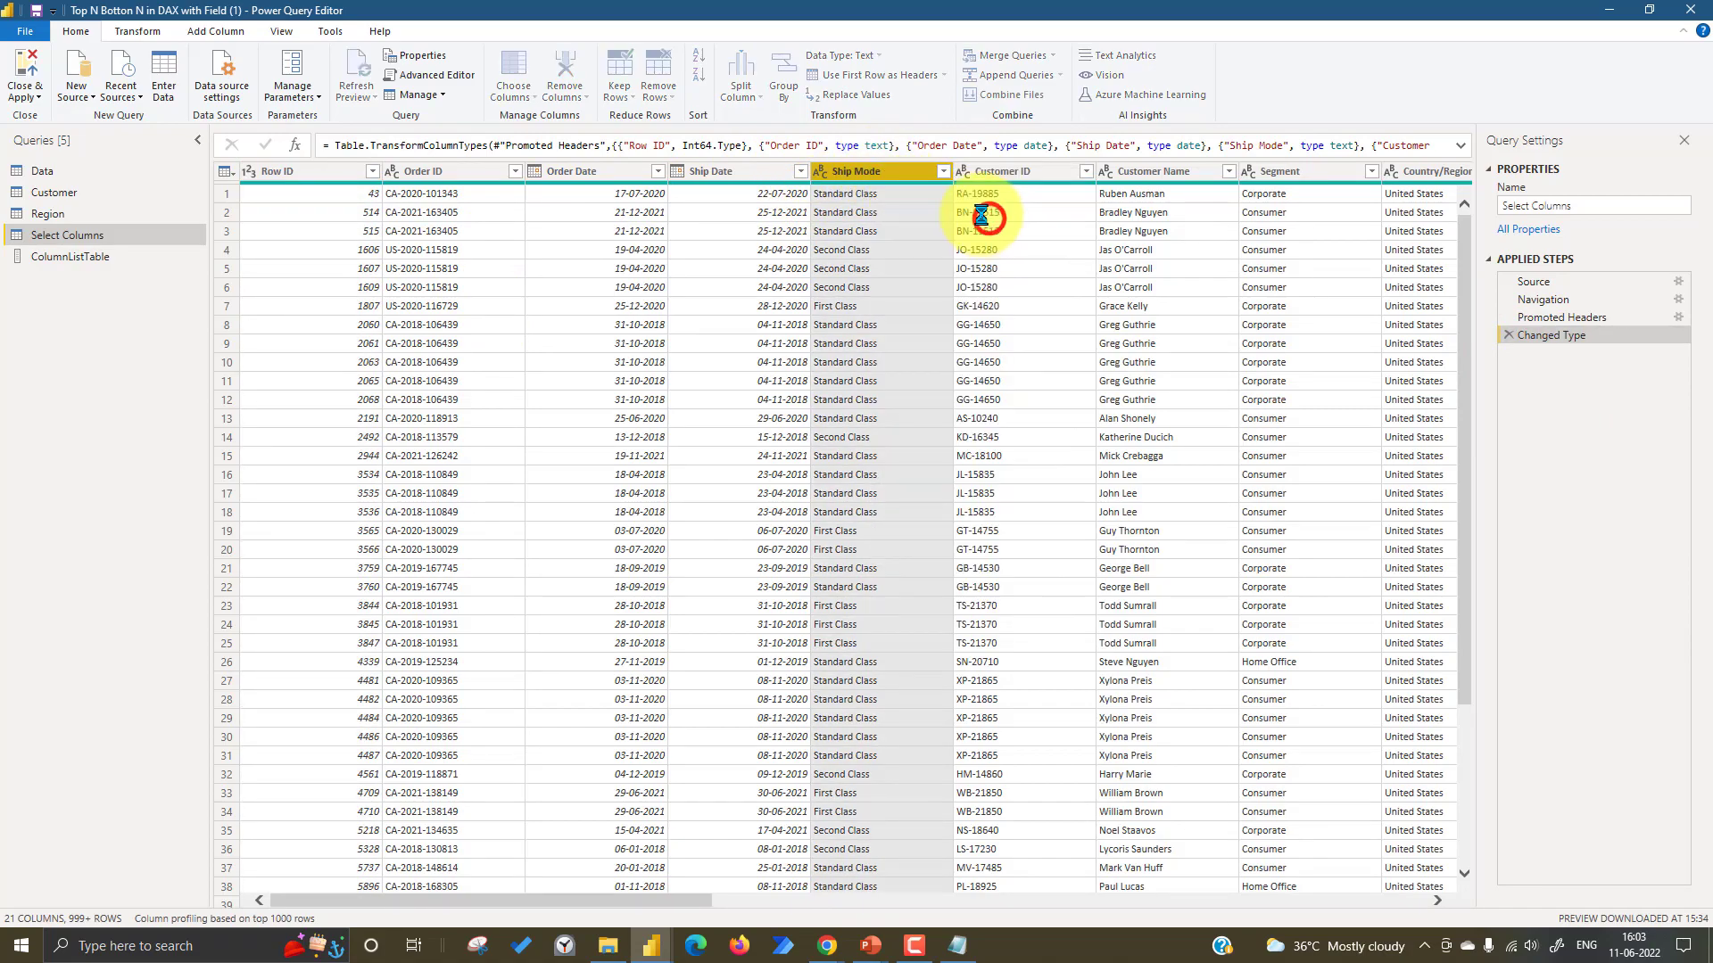
pyautogui.click(455, 77)
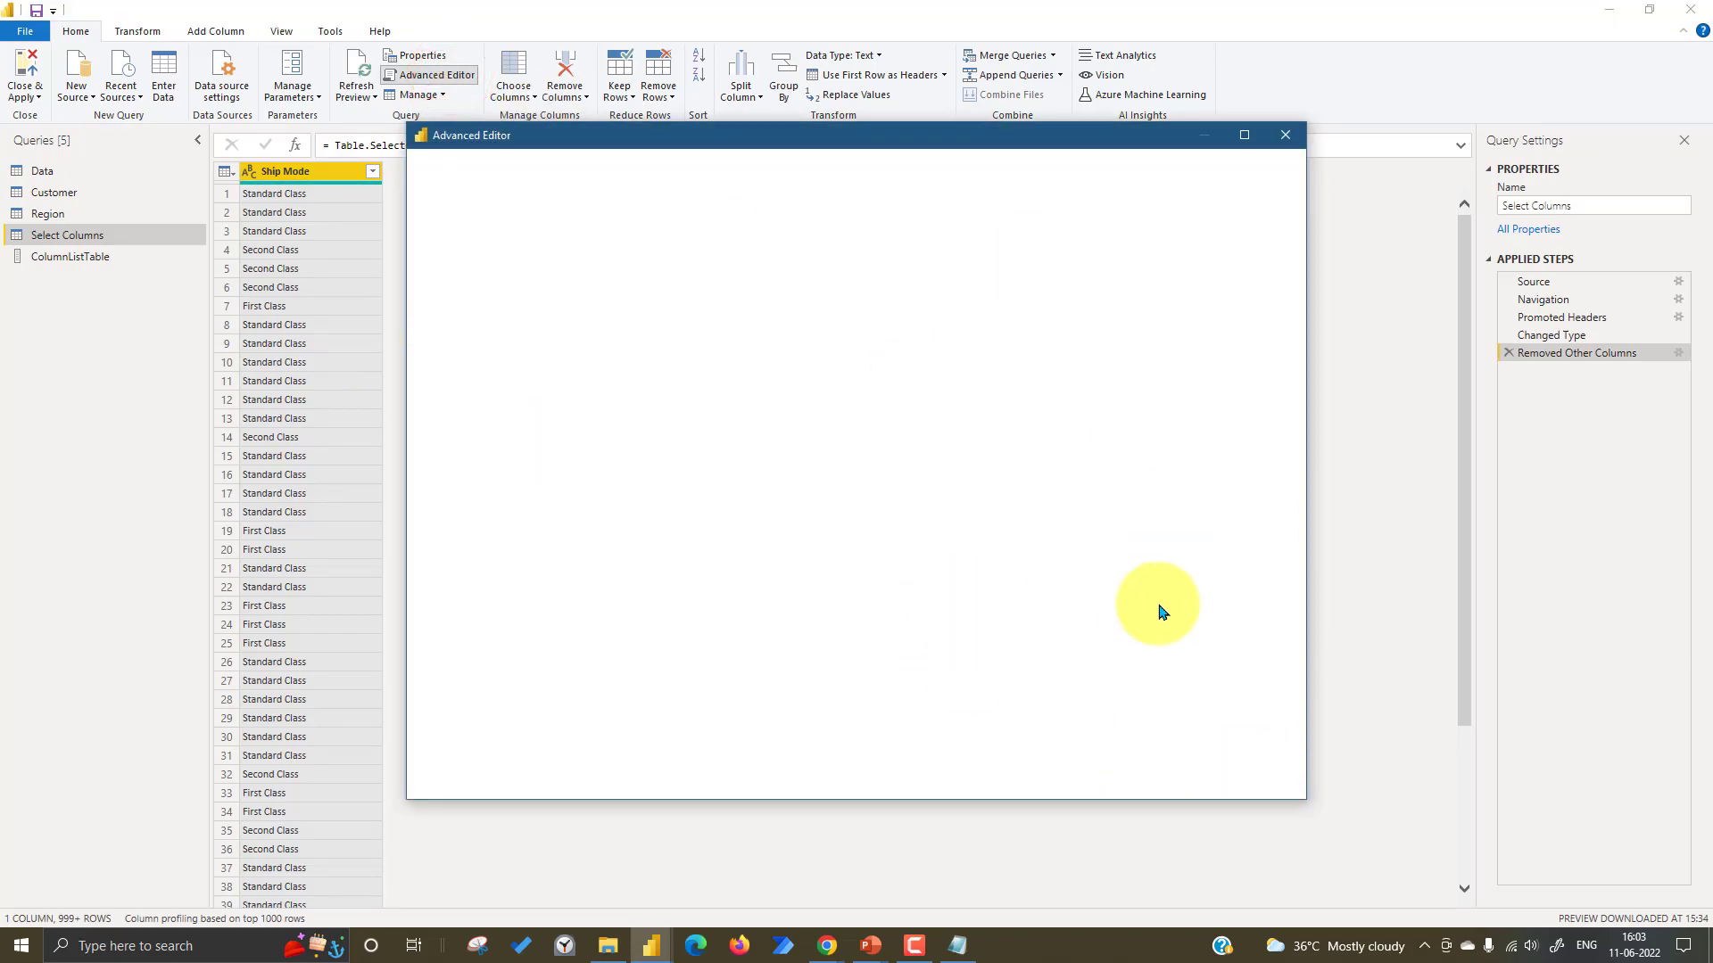
pyautogui.moveTo(843, 355); pyautogui.dragTo(914, 356)
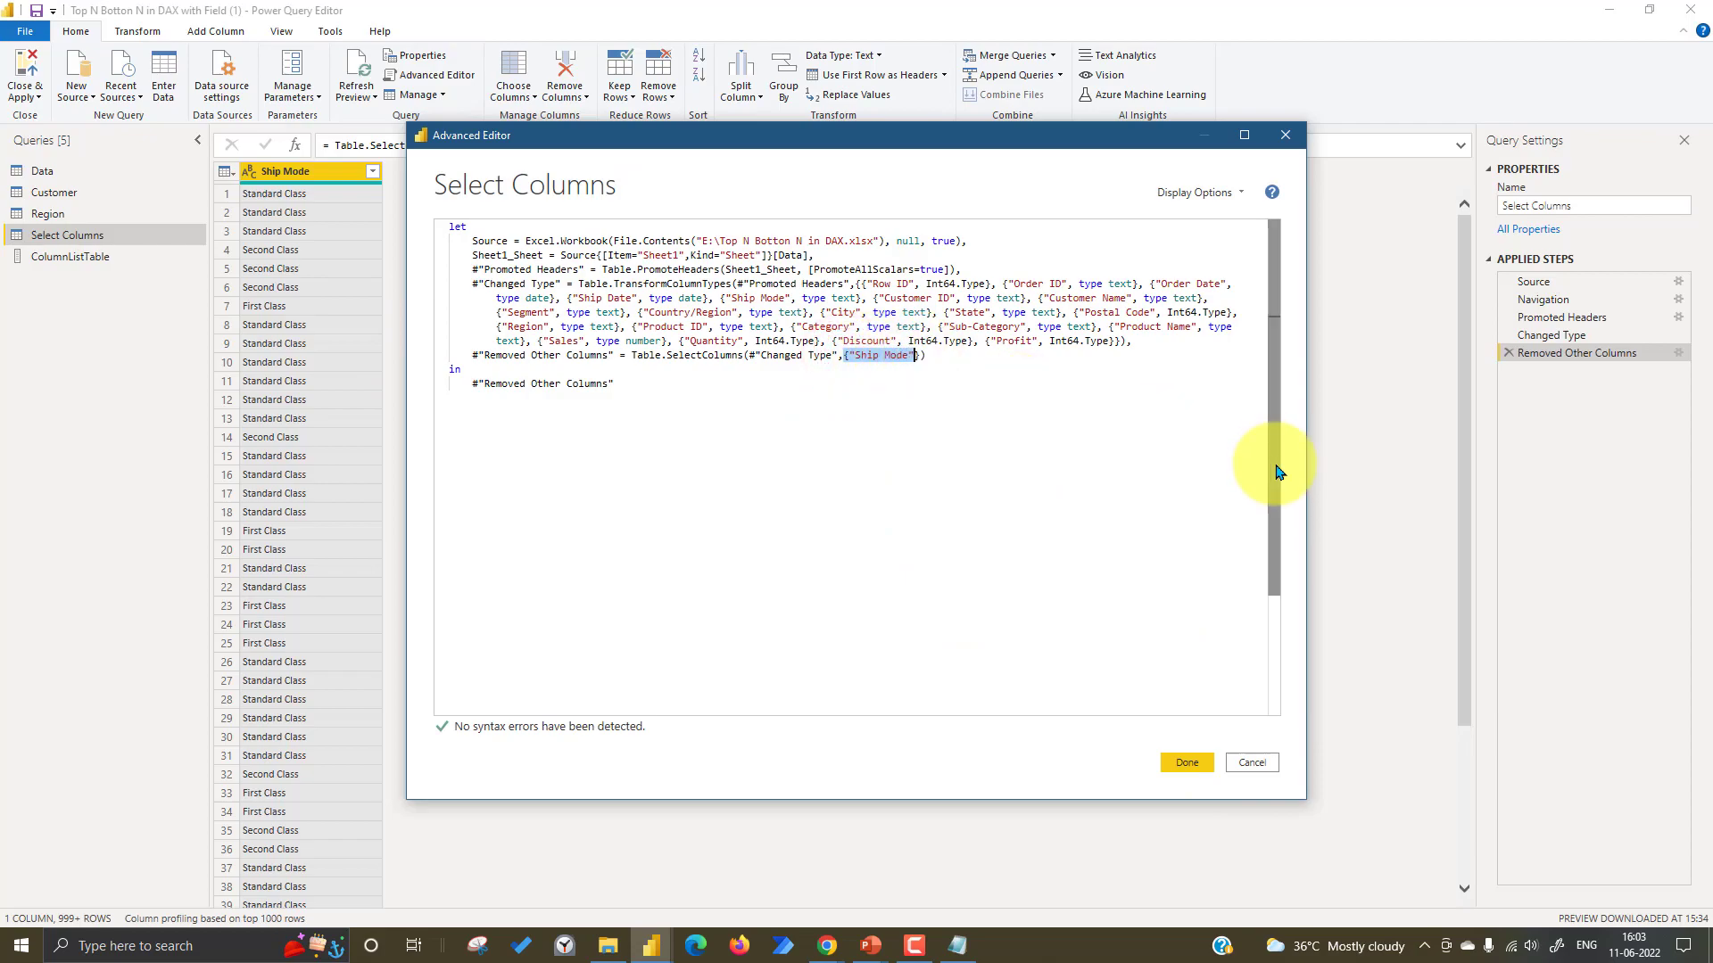
pyautogui.press('BackSpace')
pyautogui.write('_')
pyautogui.press('BackSpace')
pyautogui.write('ColumnListTable')
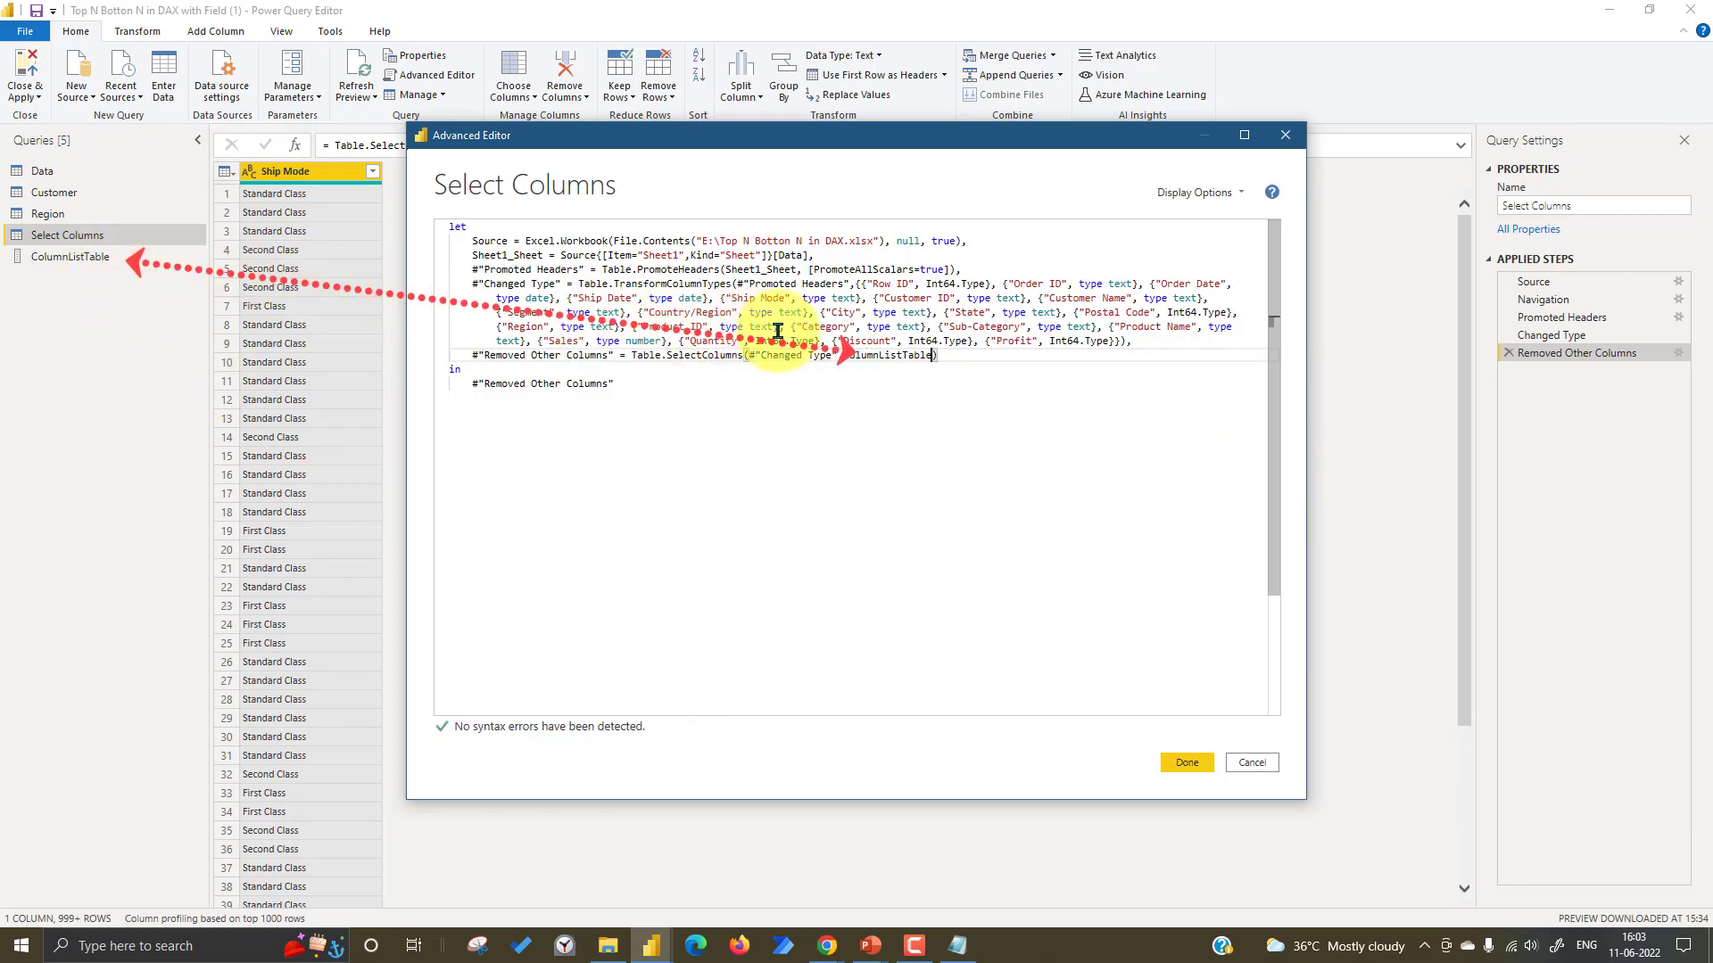
pyautogui.click(1186, 765)
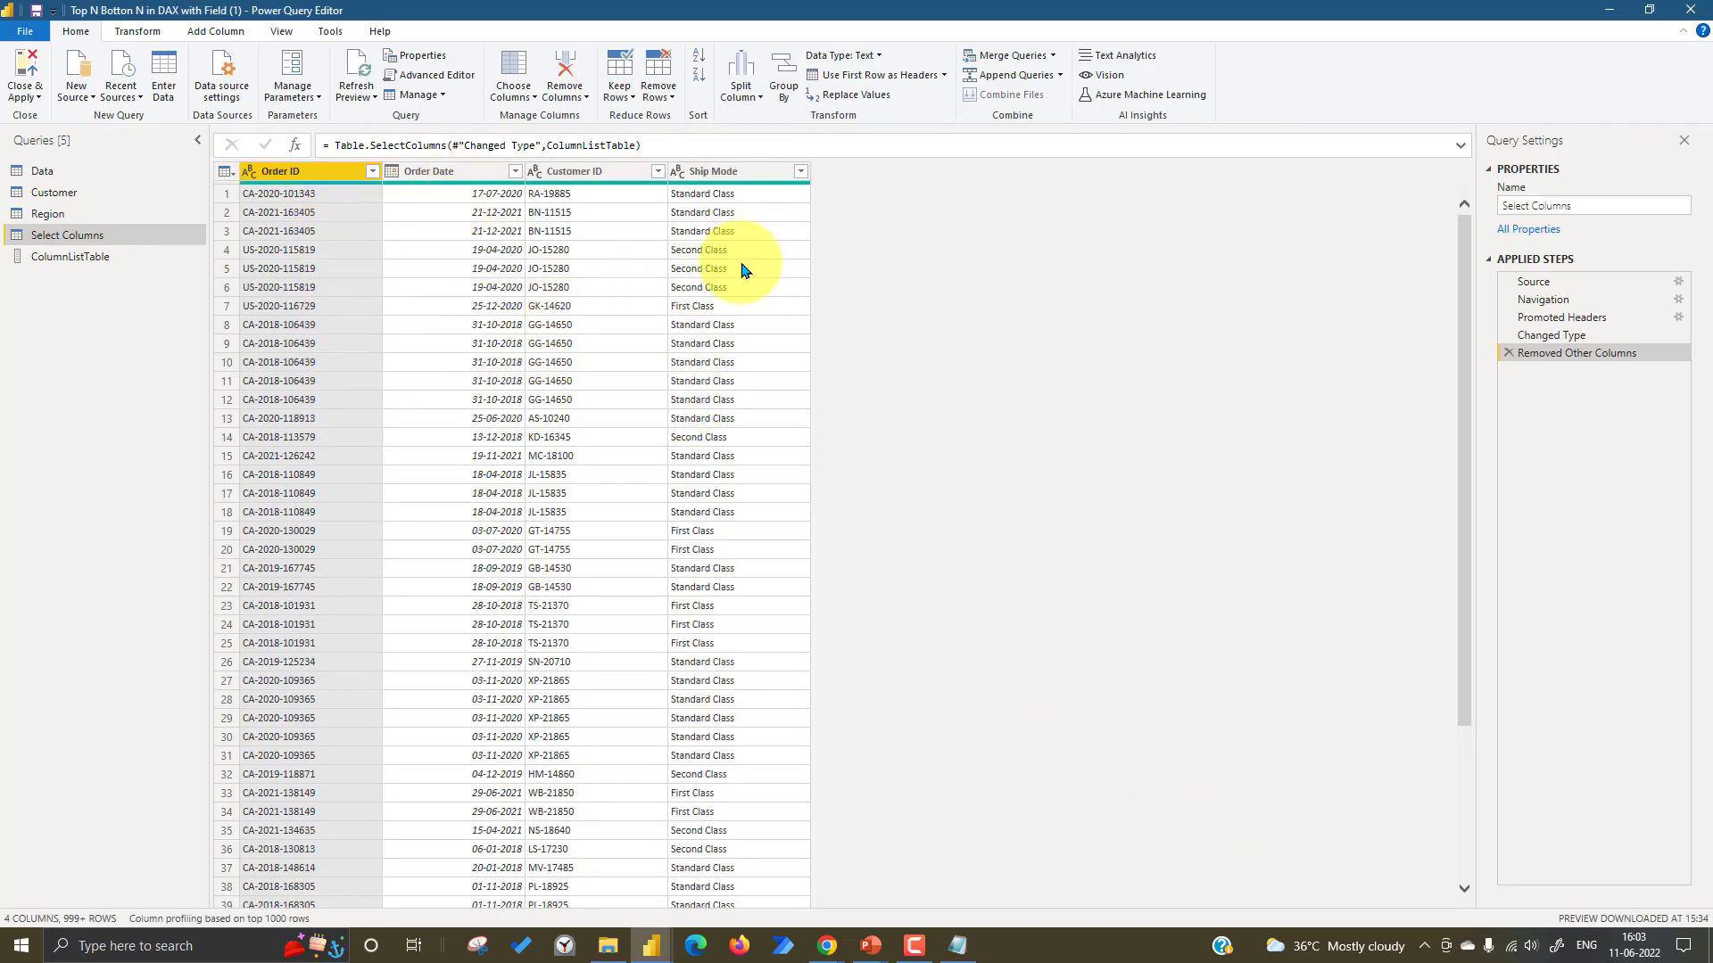
# - Add Customer Name and CustomerID as rows 5 and 6 of ColumnListTable's Source table, and check the Select Columns query
pyautogui.click(78, 258)
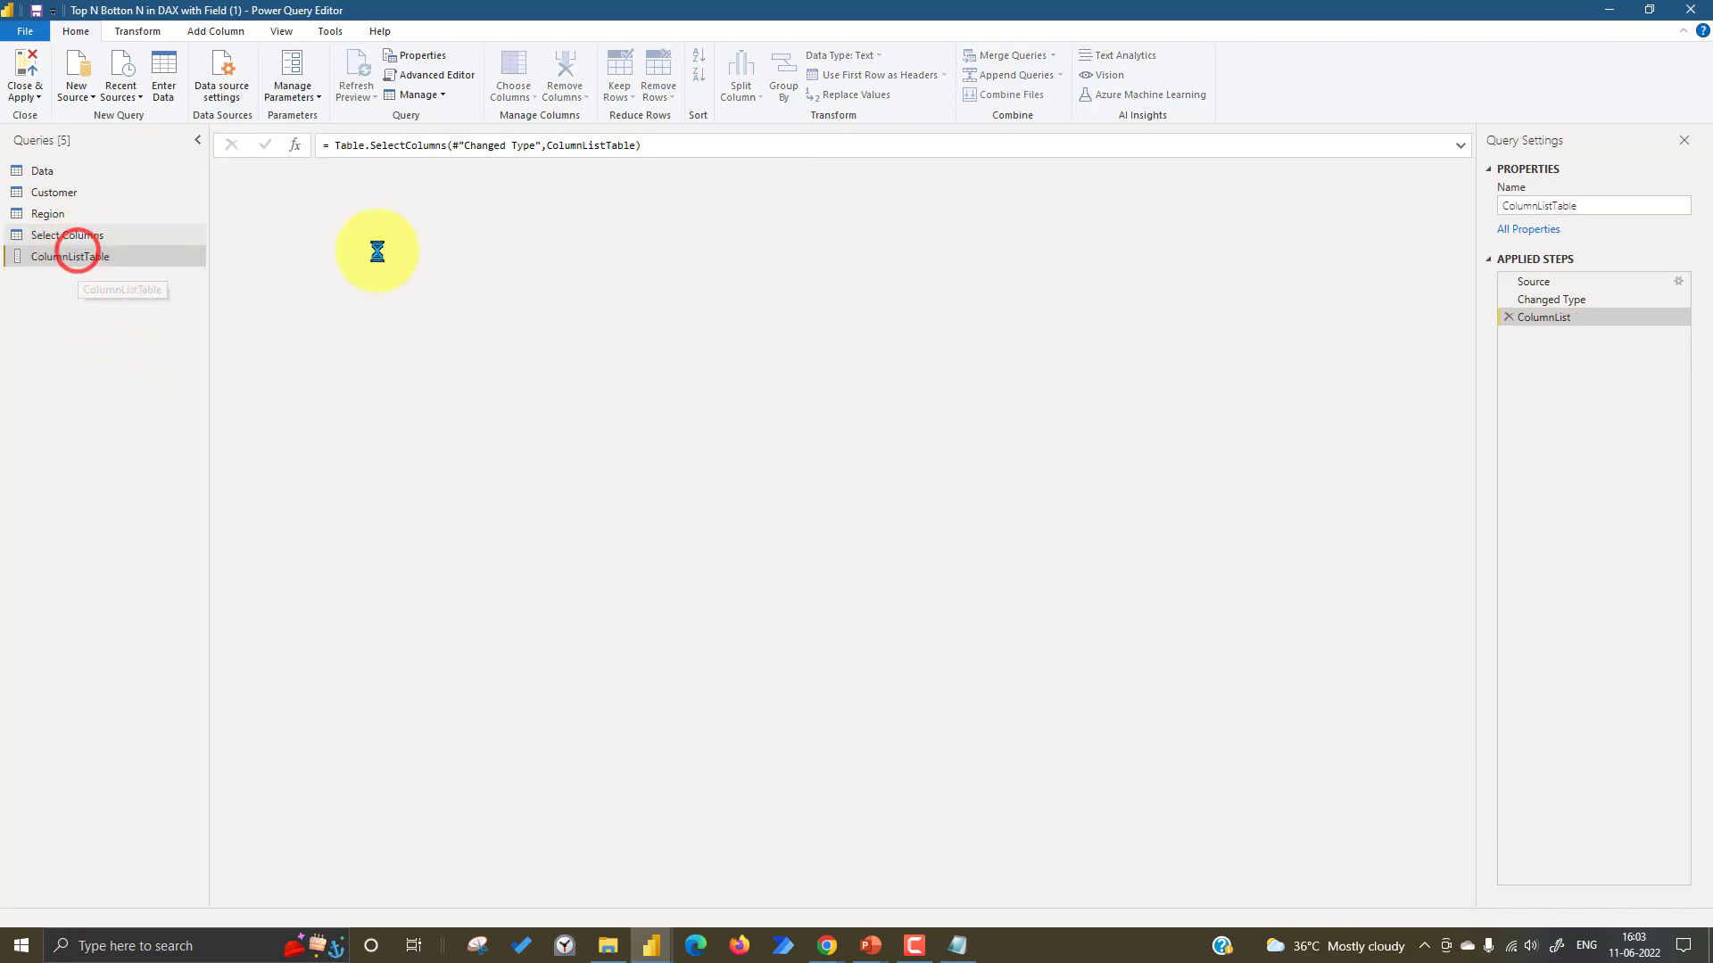
pyautogui.click(1674, 284)
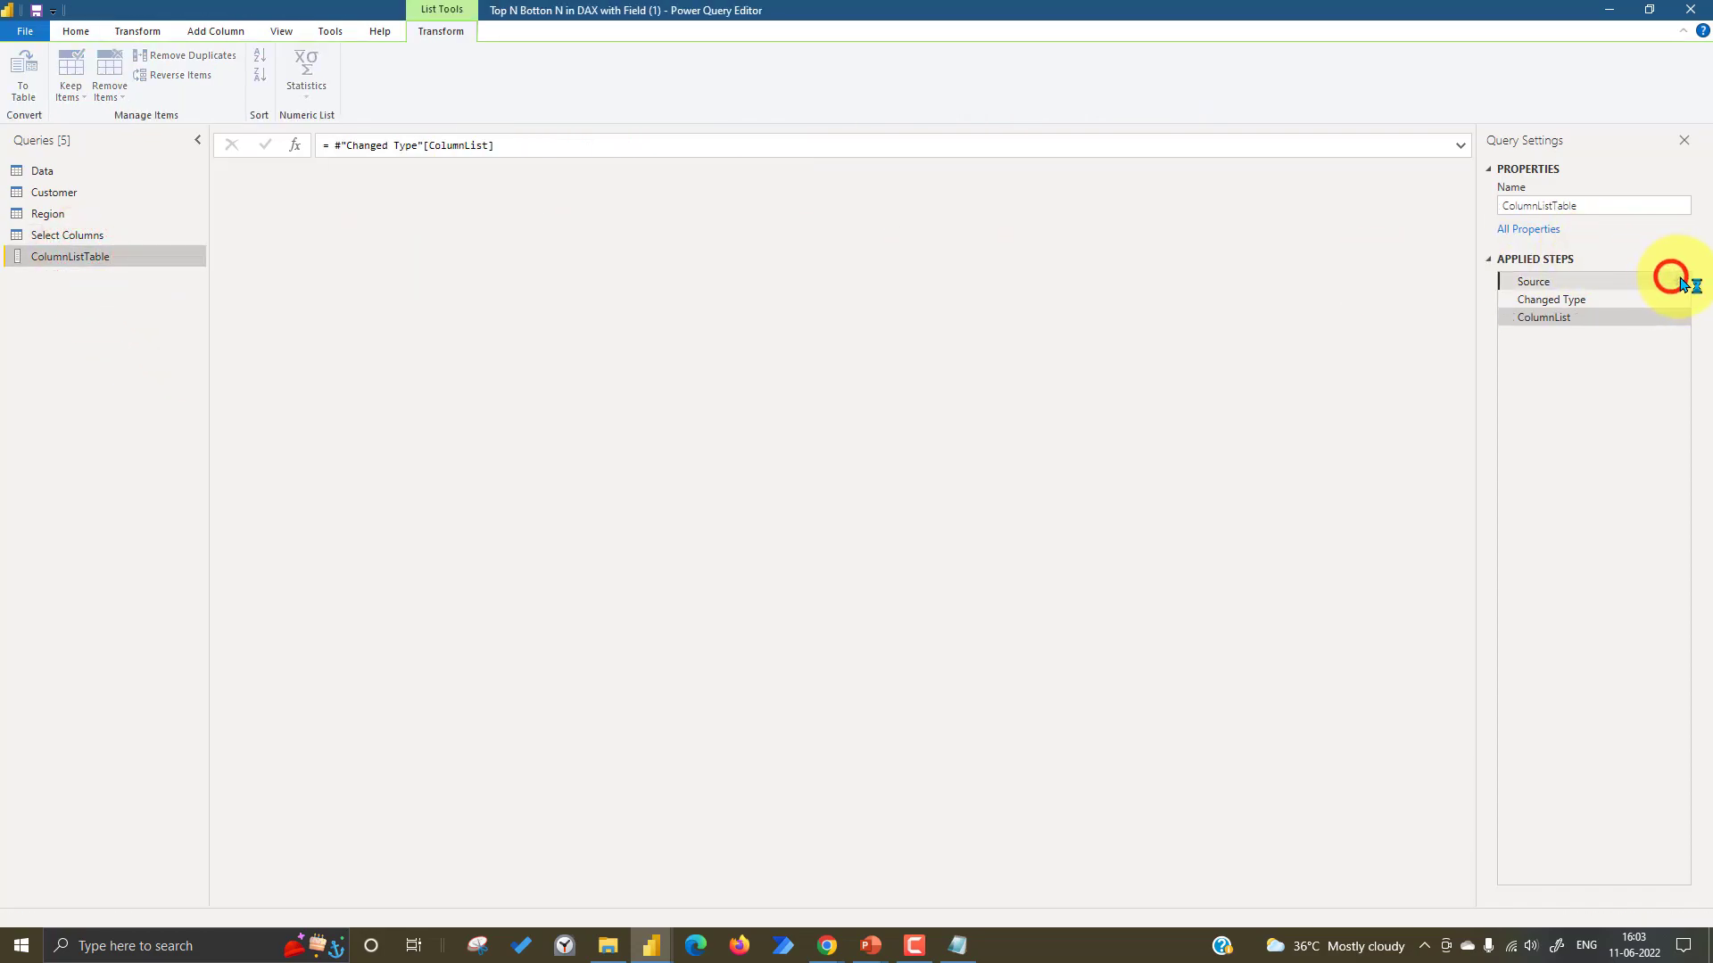
pyautogui.click(1677, 282)
pyautogui.click(544, 321)
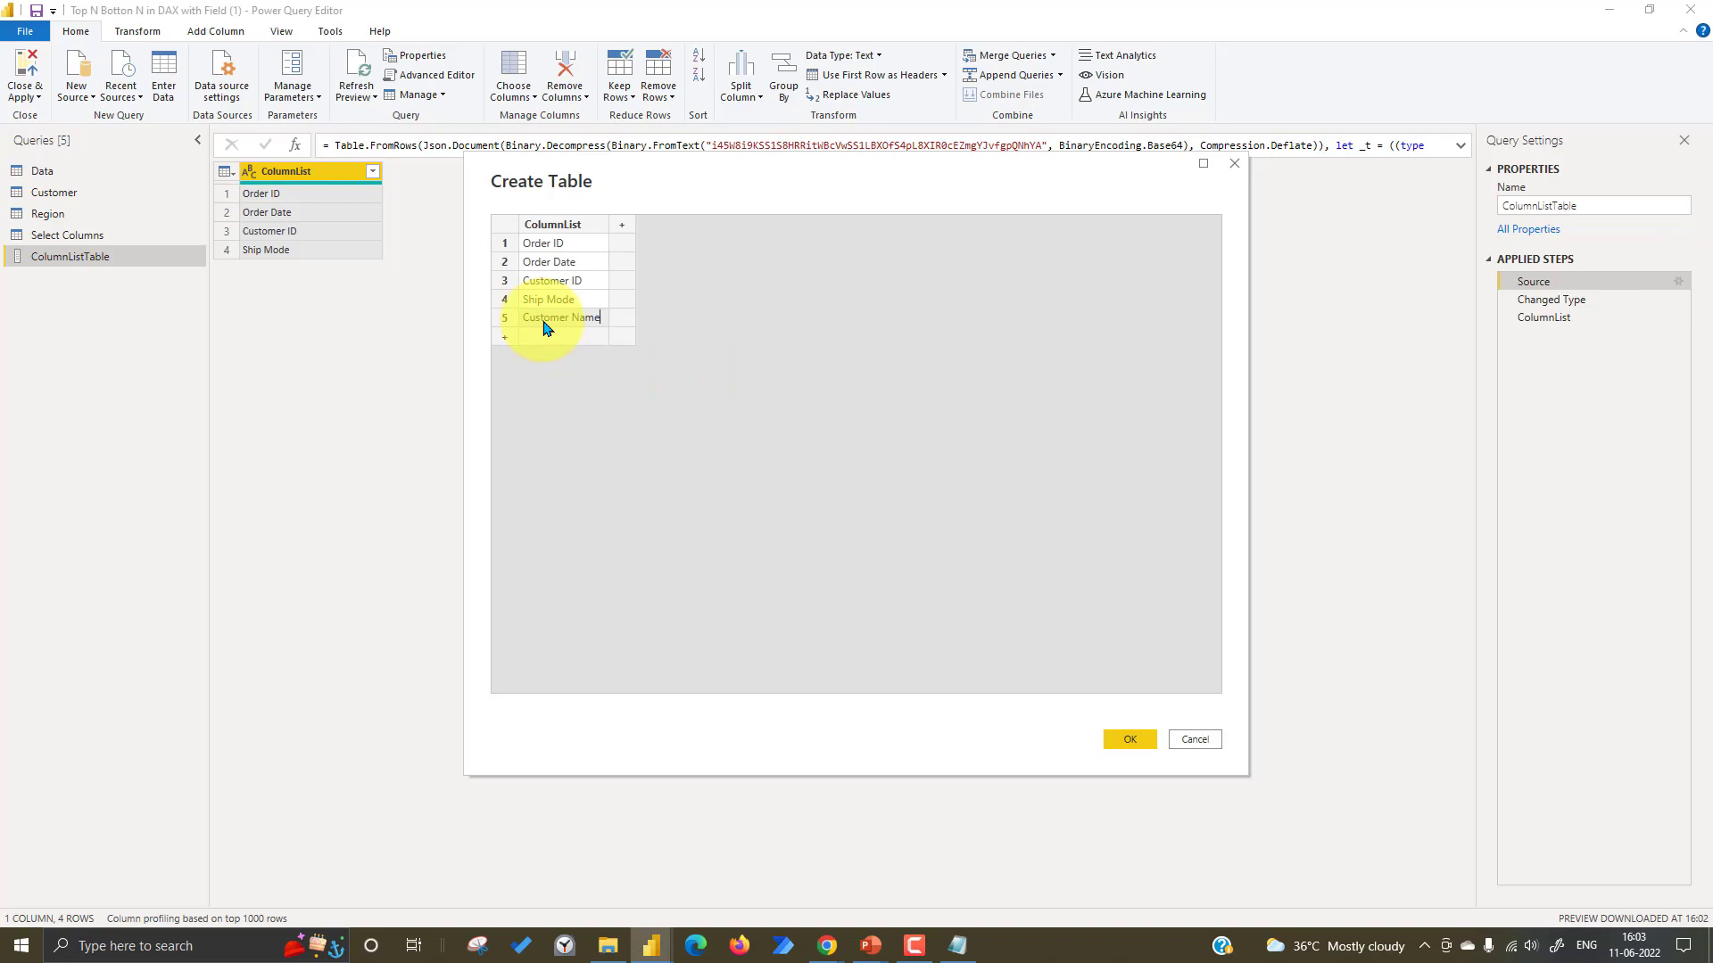
pyautogui.click(542, 335)
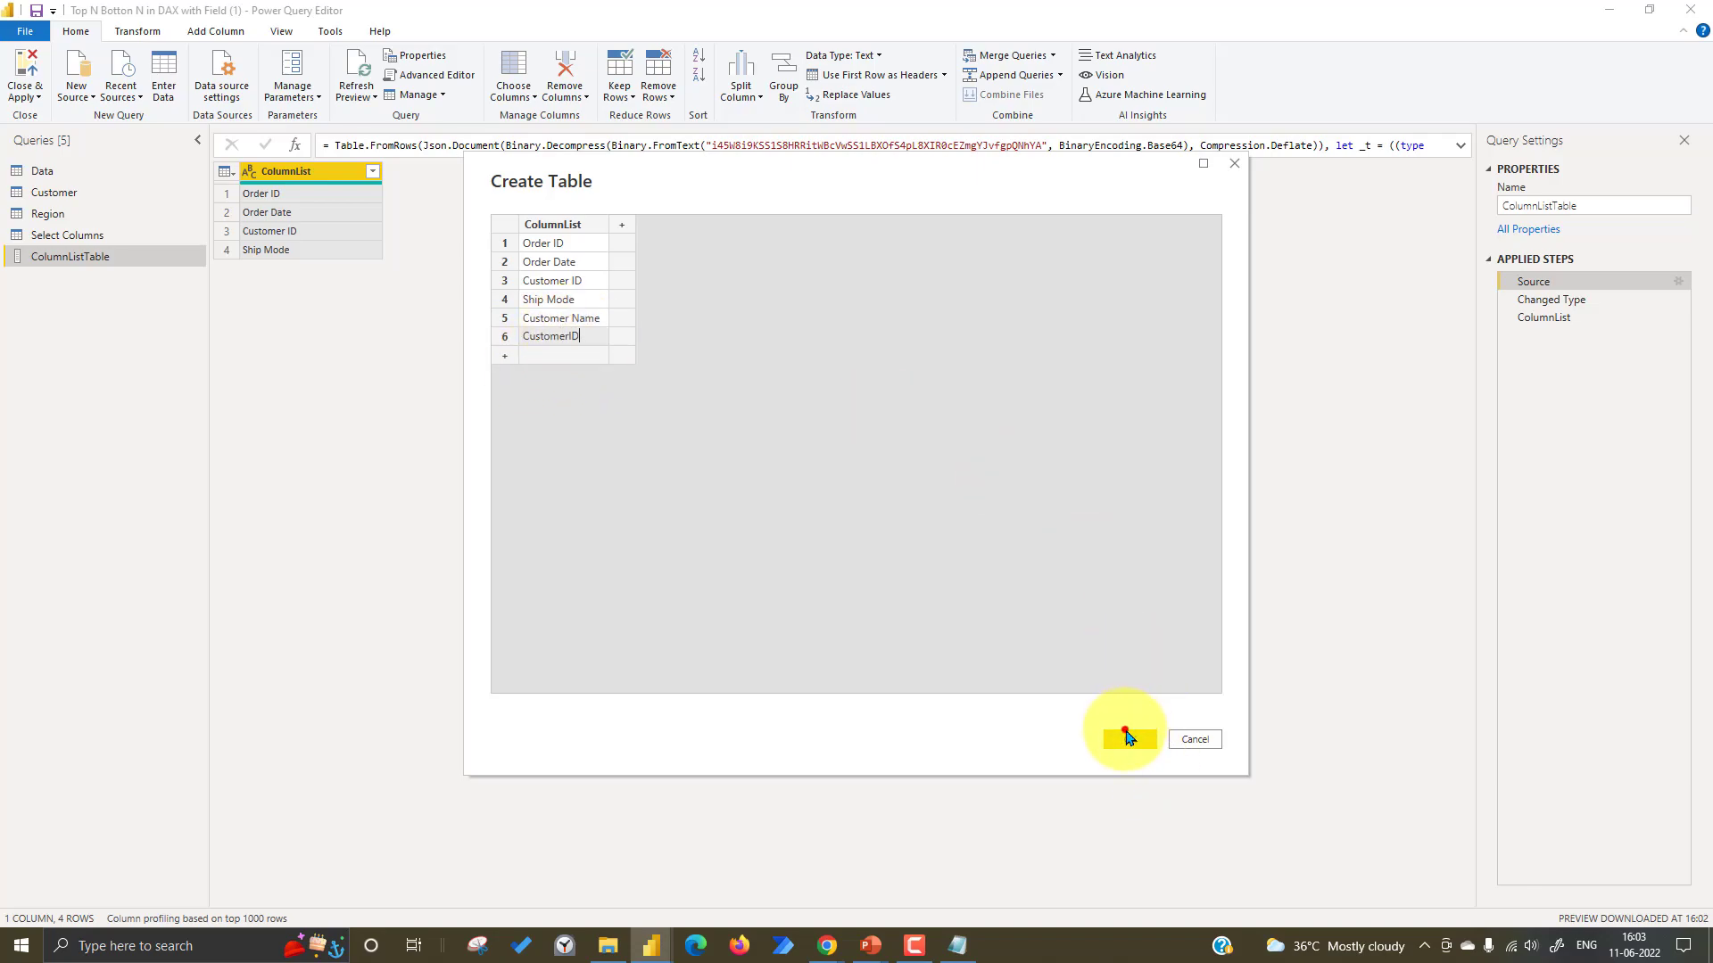
pyautogui.click(1126, 733)
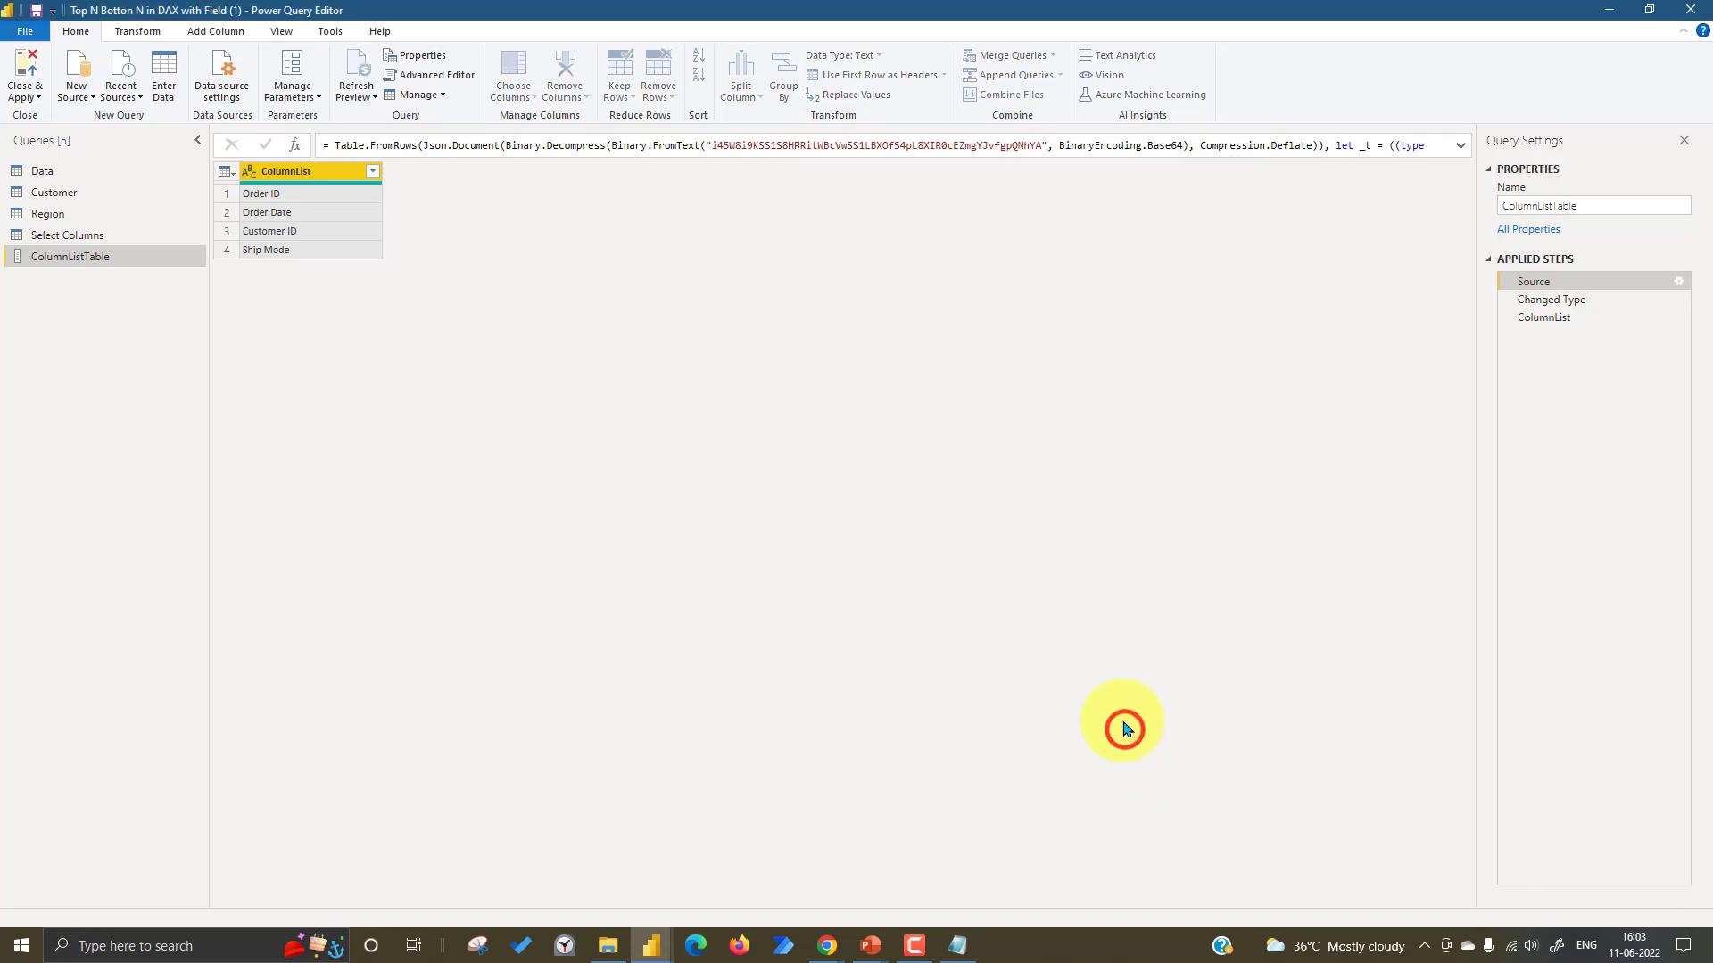
pyautogui.click(97, 236)
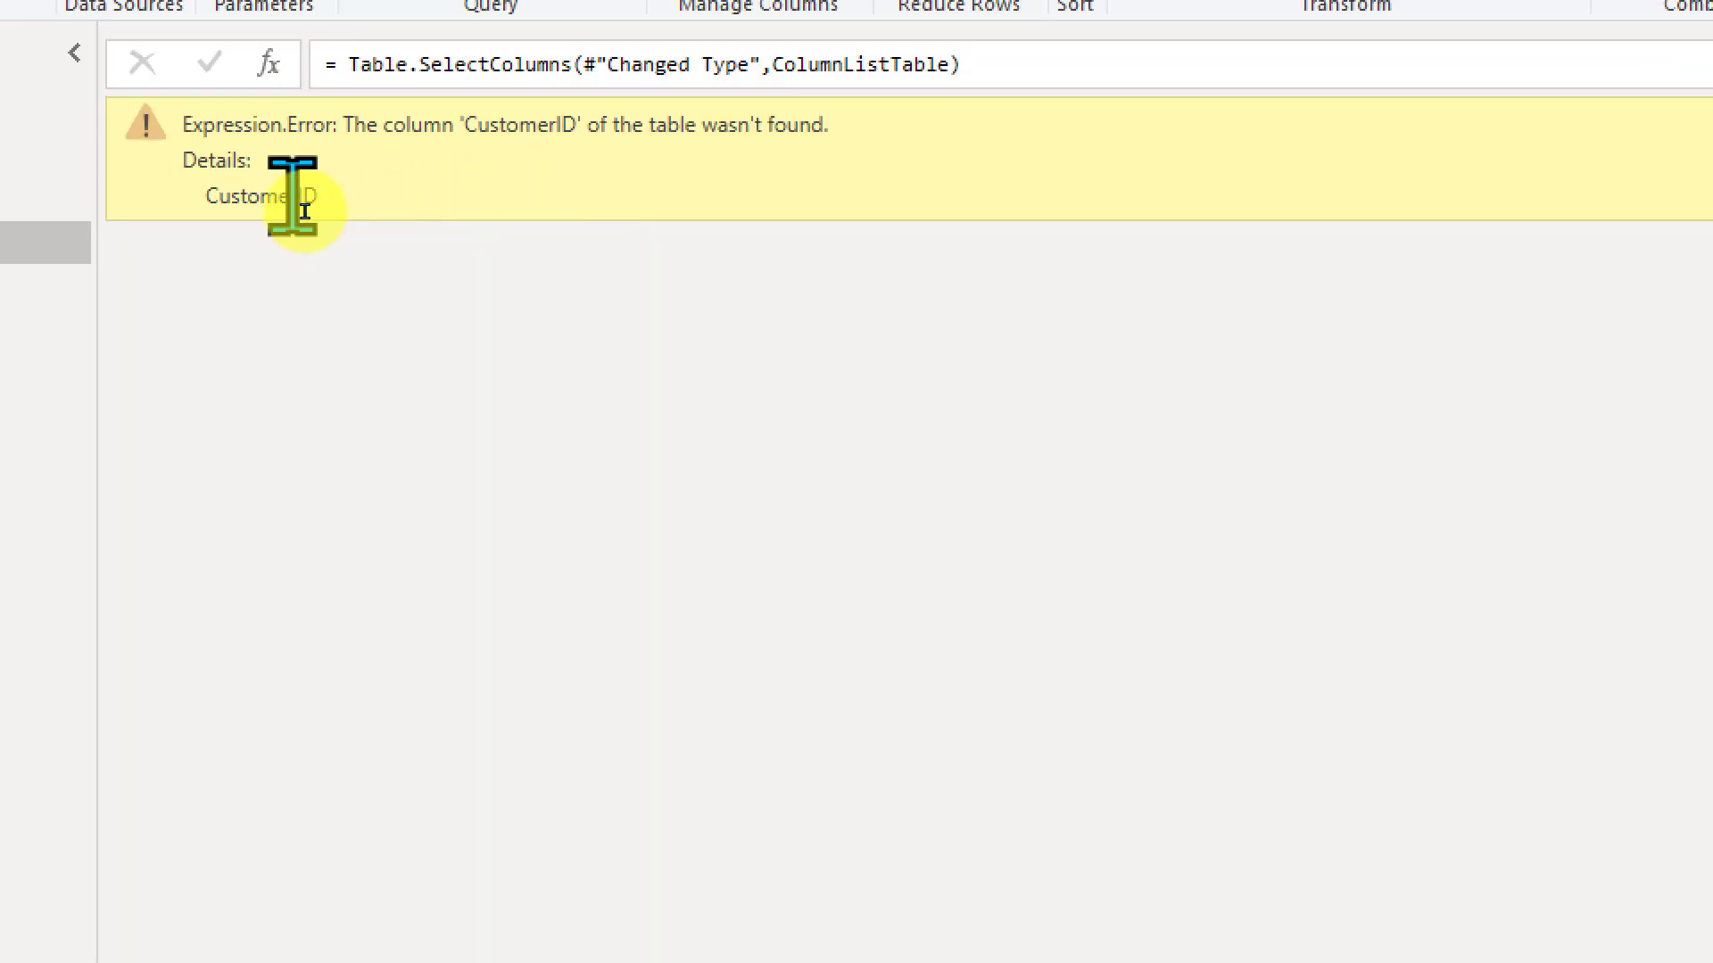
# - Correct row 6 of ColumnListTable's Source table to Customer ID and check the Select Columns query again
pyautogui.click(119, 250)
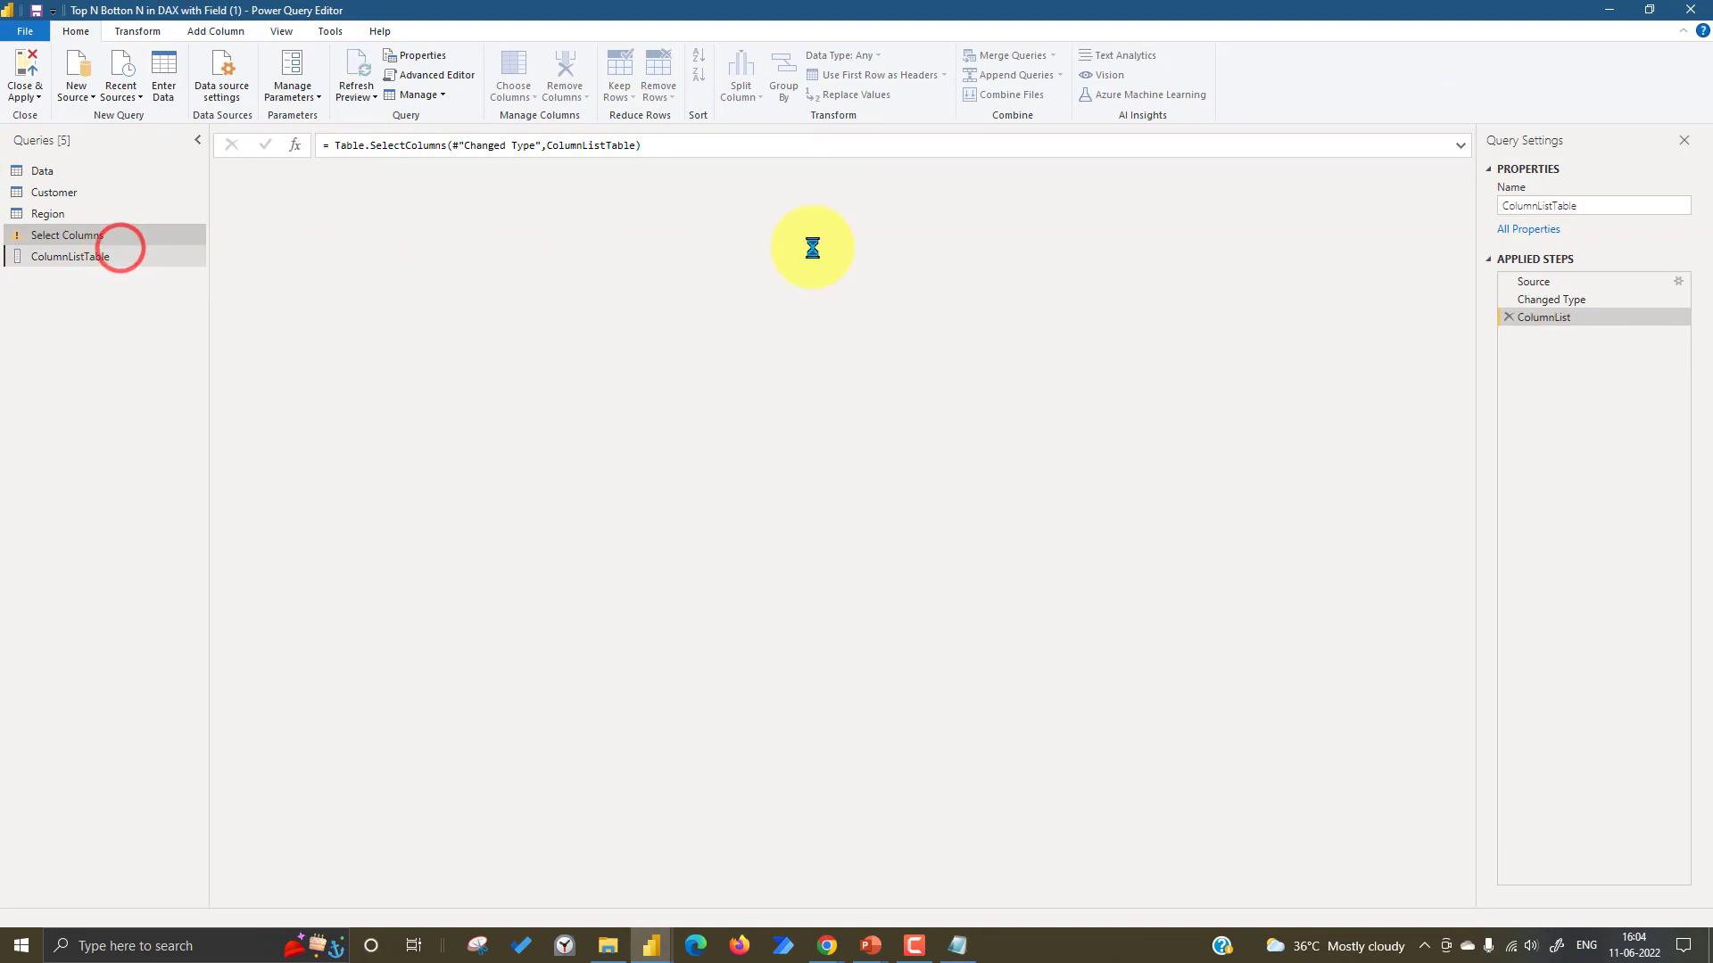
pyautogui.click(1677, 282)
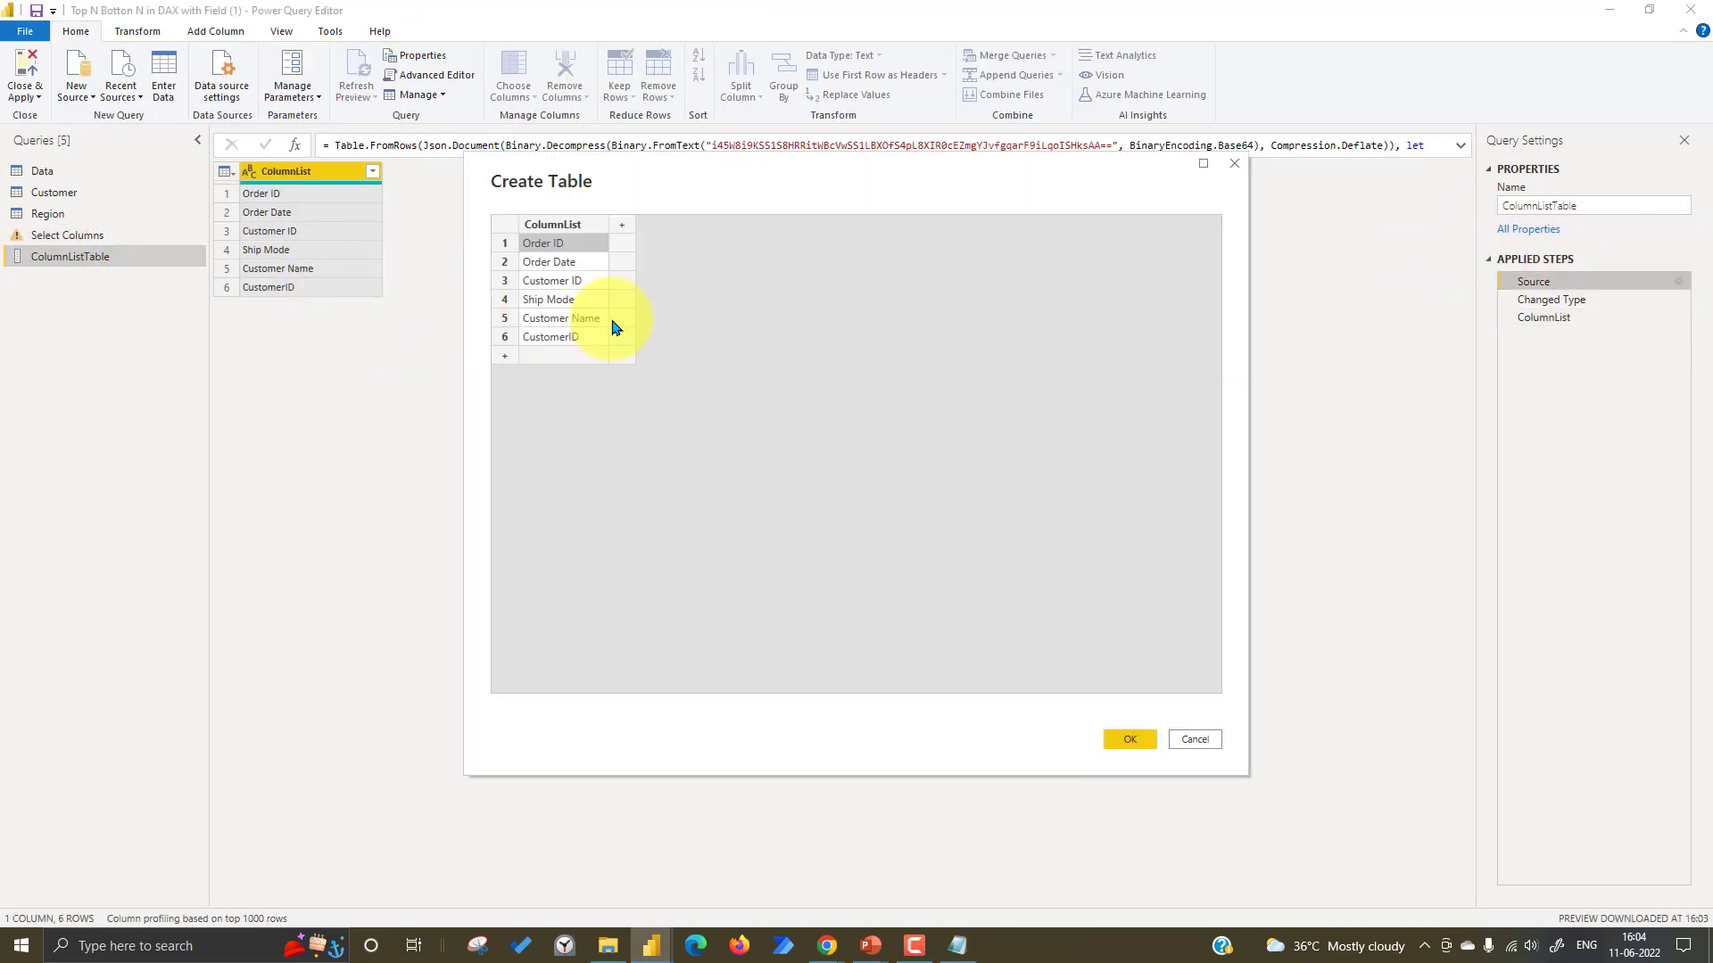
pyautogui.doubleClick(571, 337)
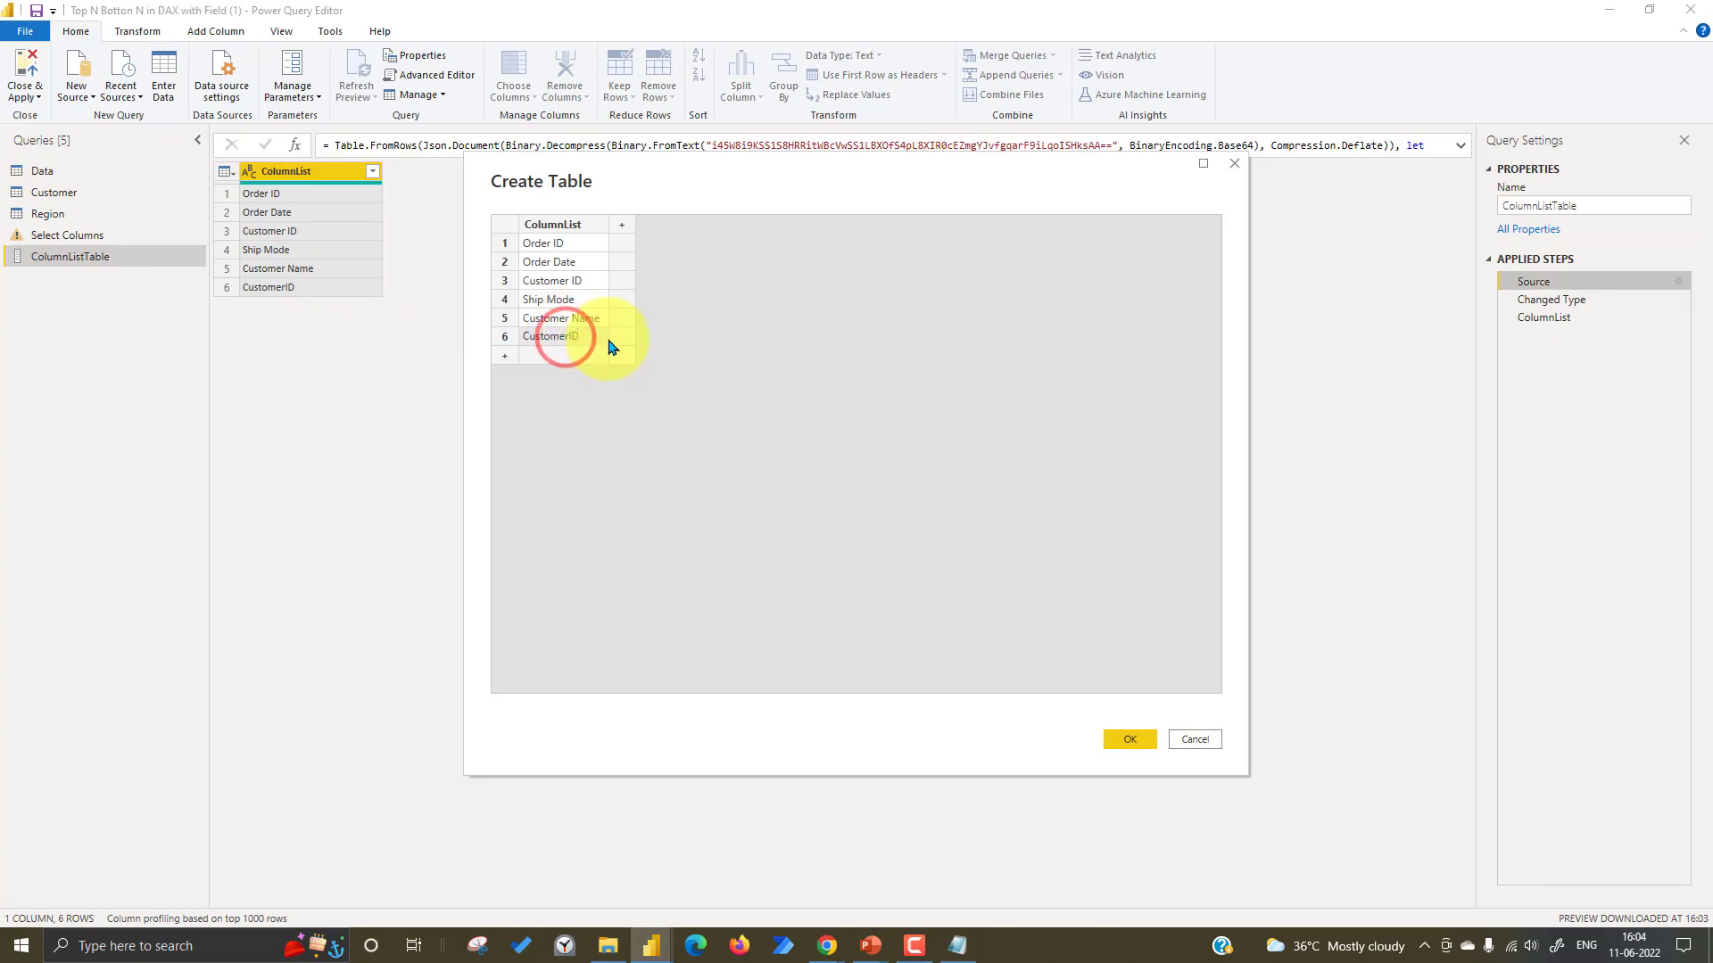
pyautogui.click(1130, 740)
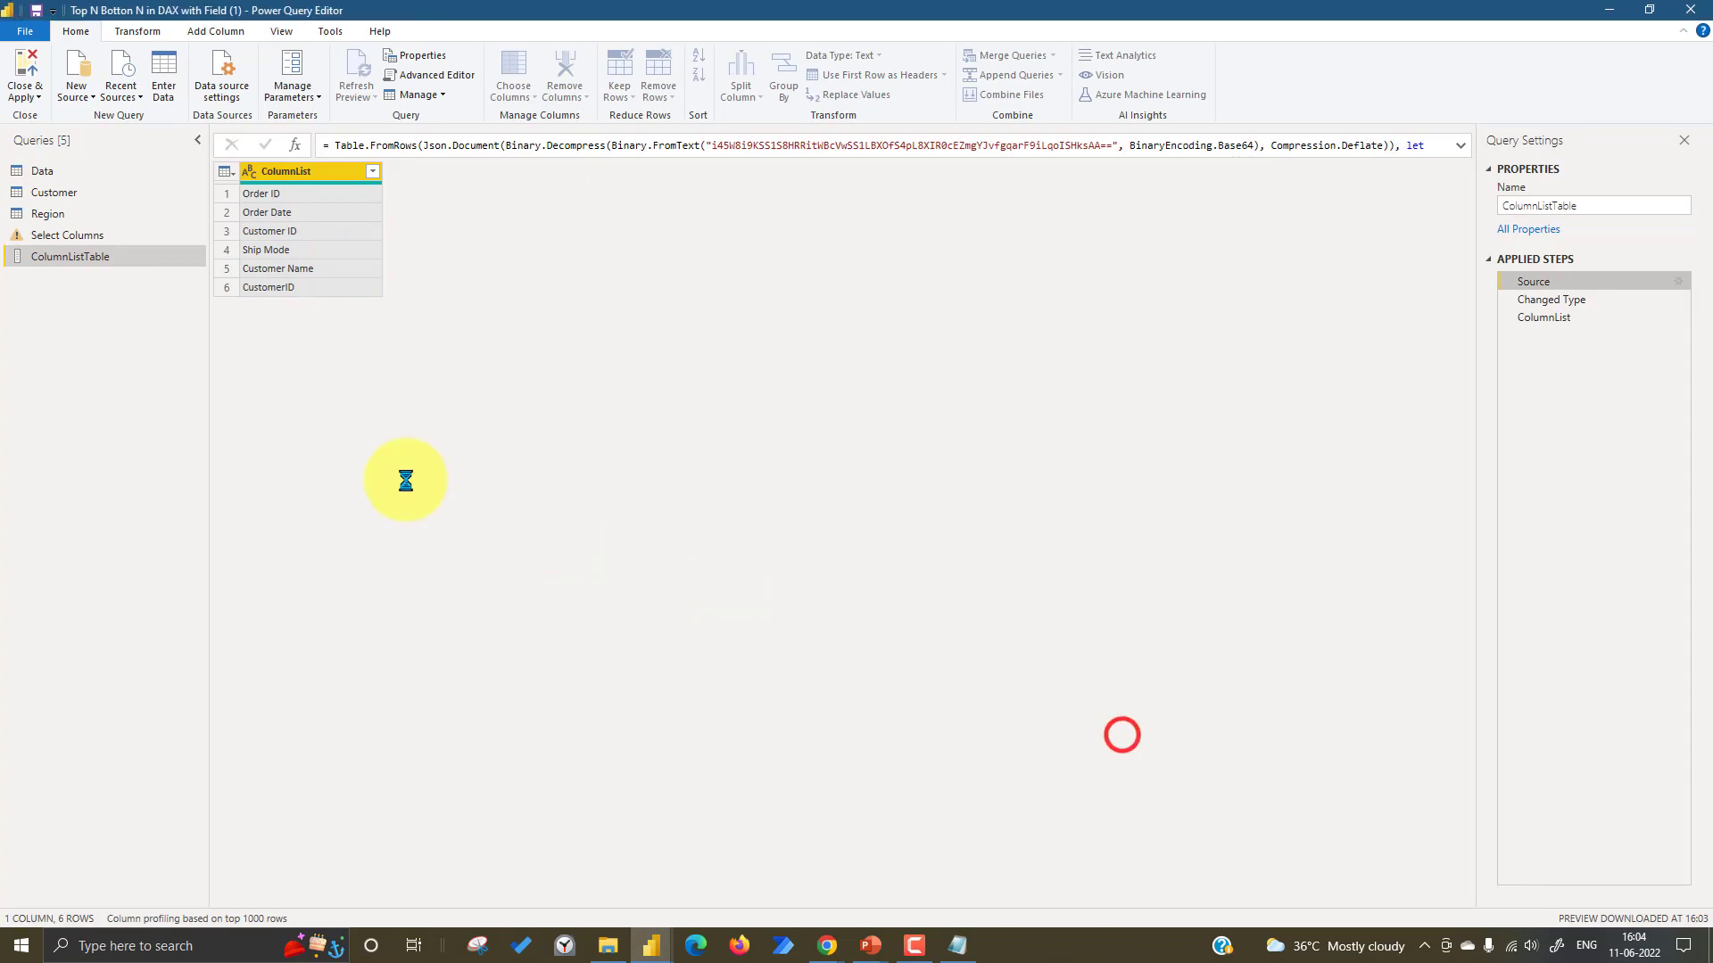
pyautogui.click(76, 237)
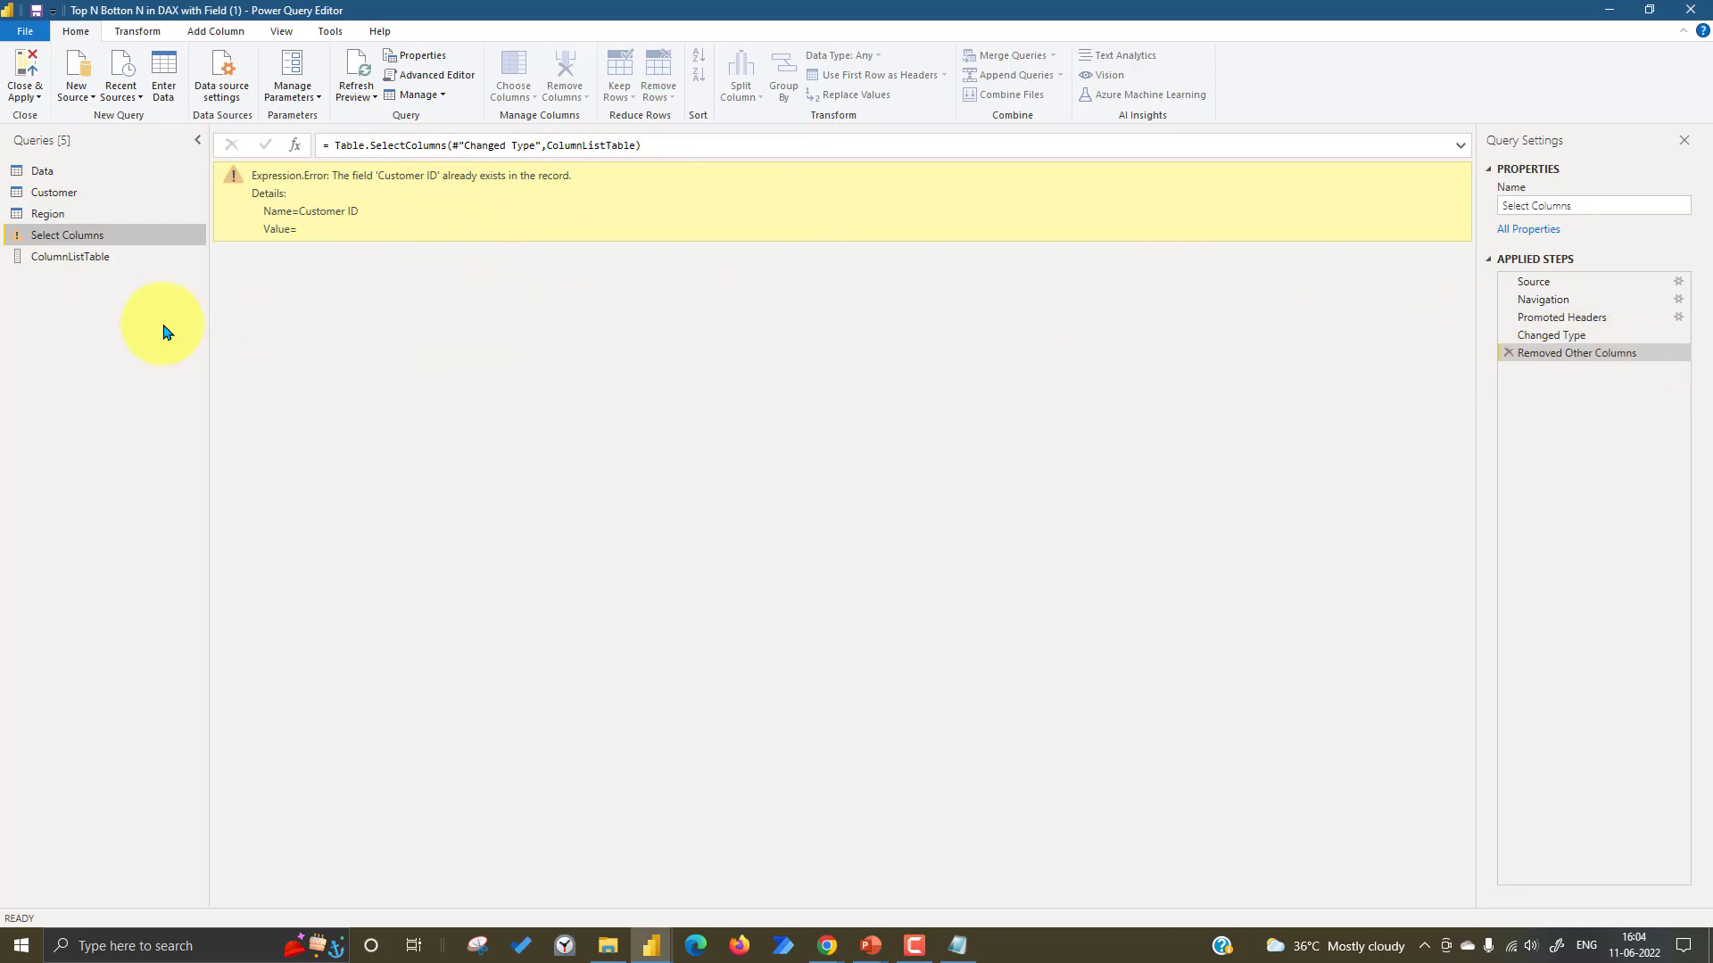
# - Delete the duplicate Customer ID in row 6 of ColumnListTable's Source table and return to the Select Columns query
pyautogui.click(80, 256)
pyautogui.click(1678, 282)
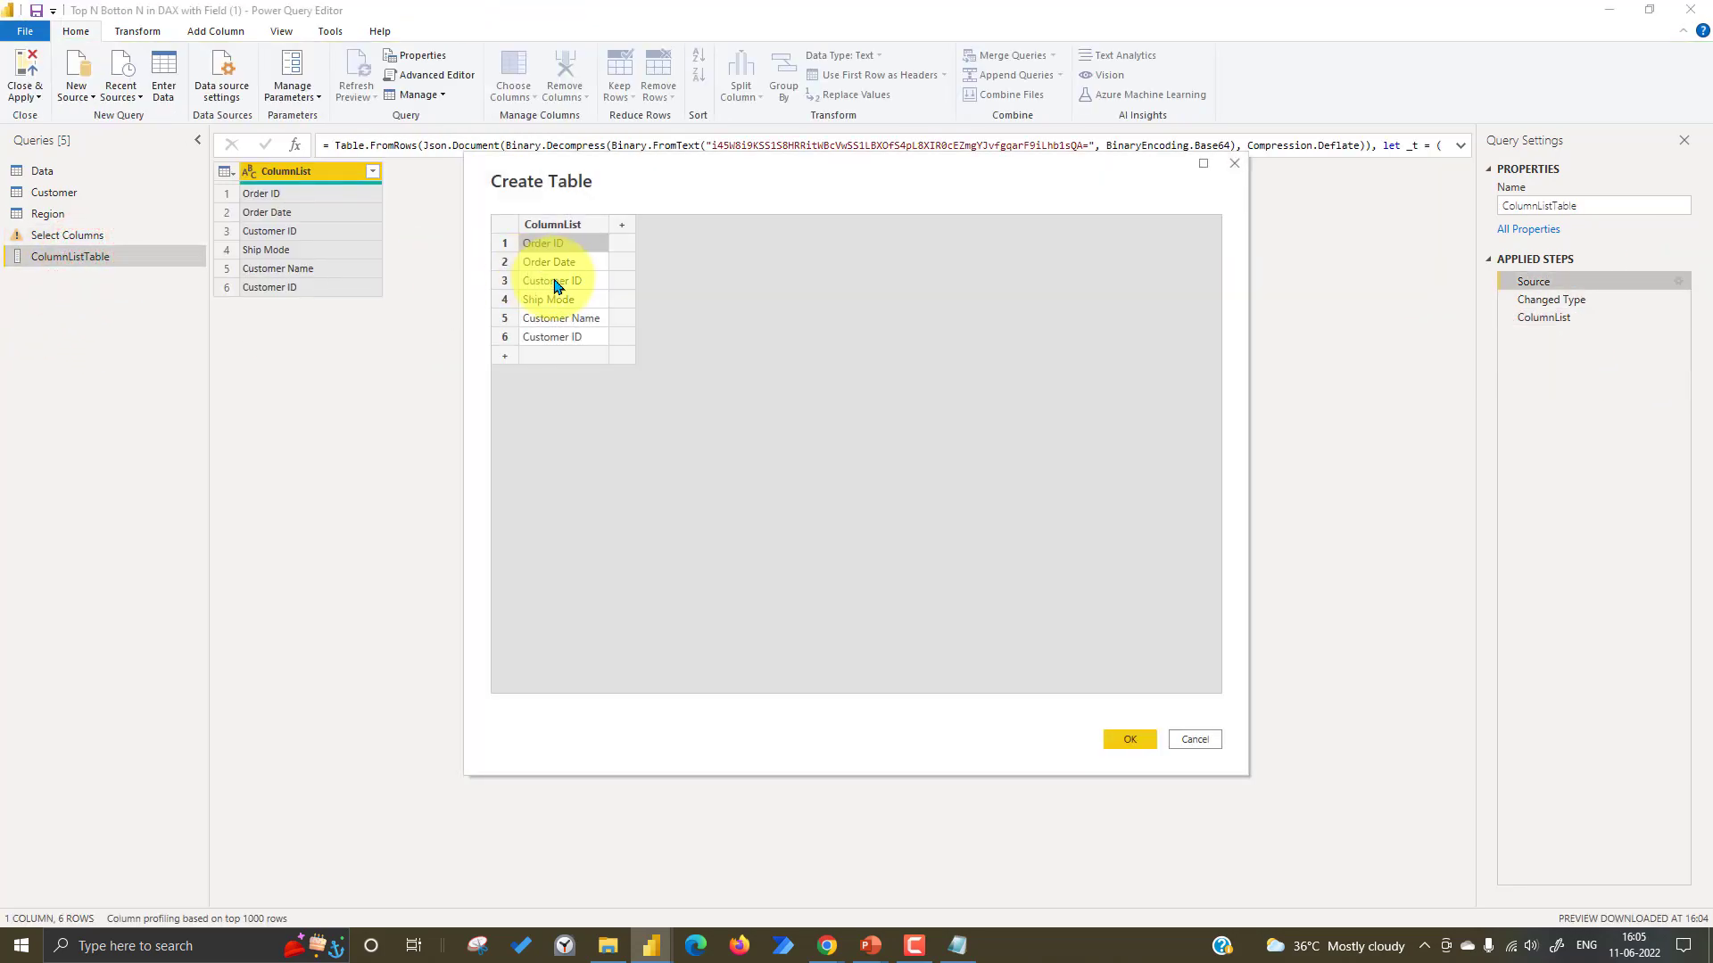
pyautogui.click(500, 336)
pyautogui.press('Delete')
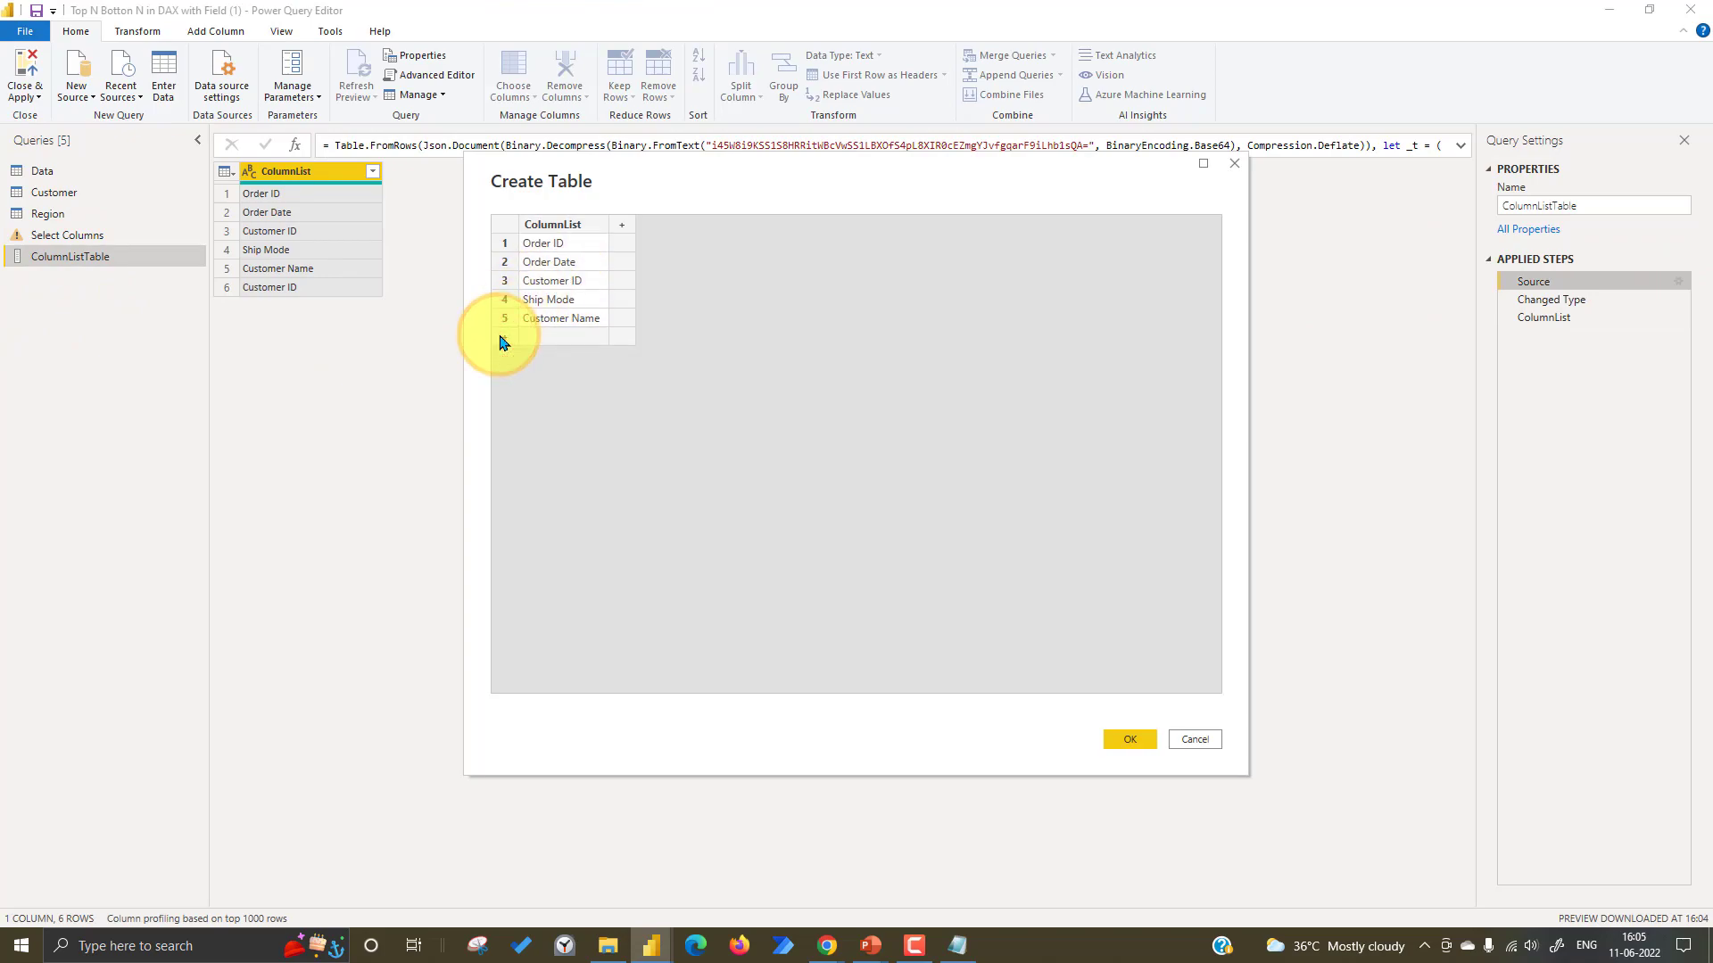
pyautogui.click(1145, 743)
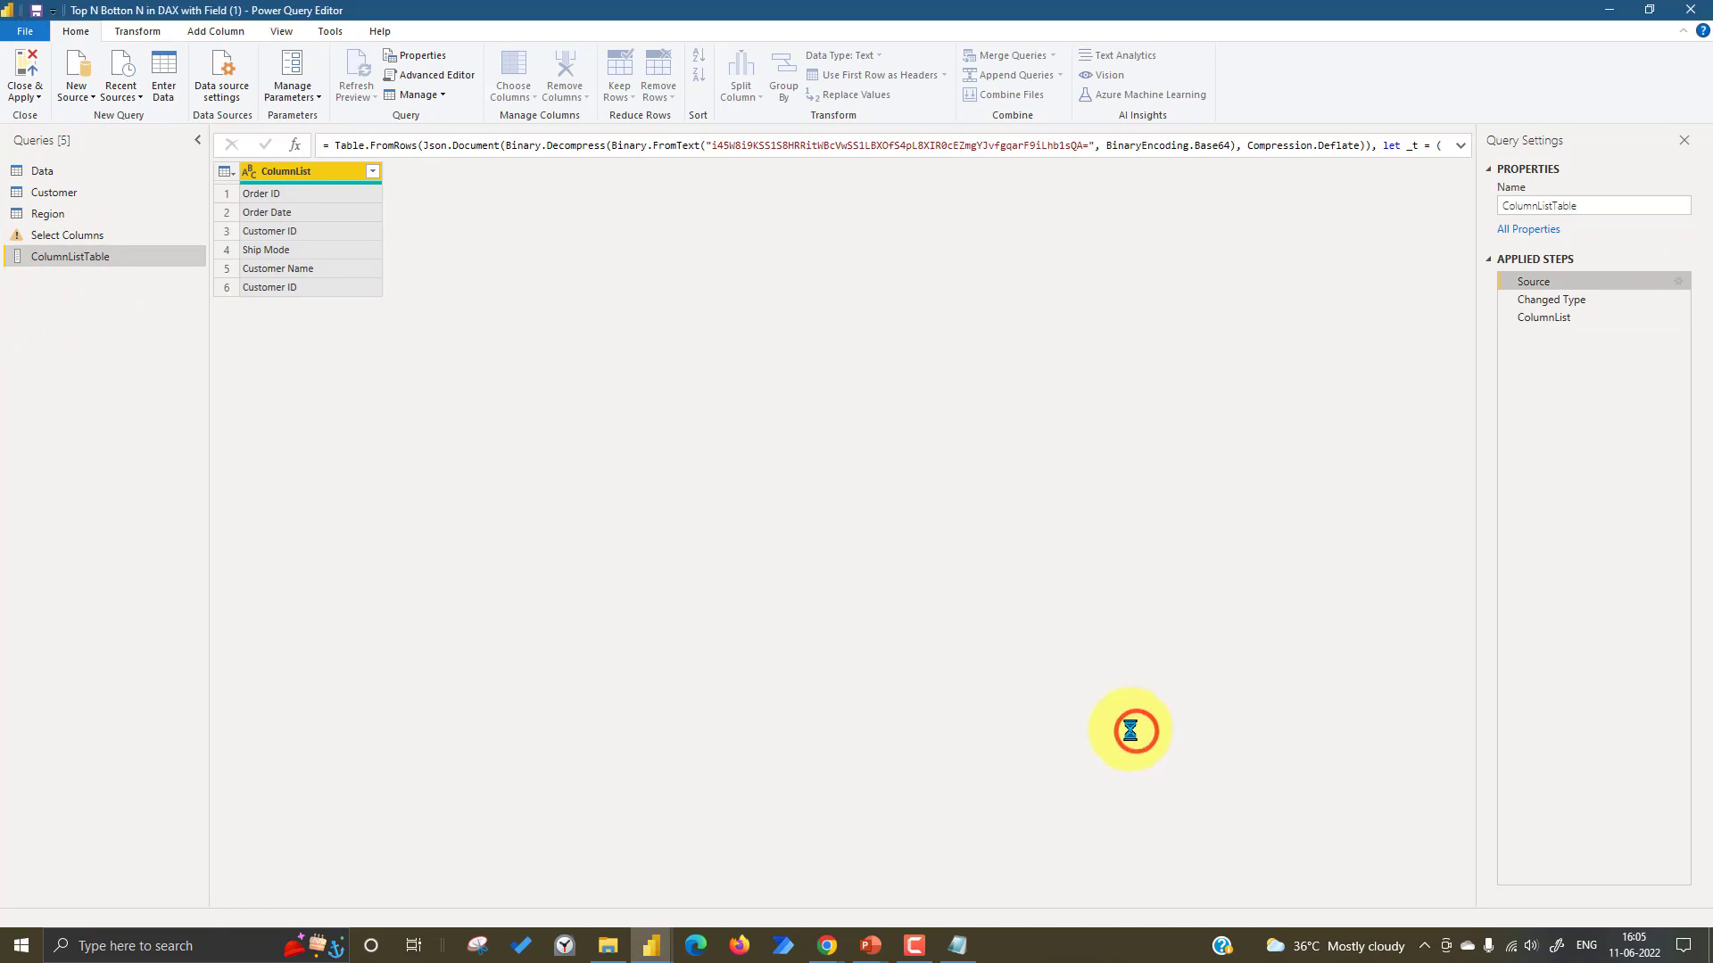
pyautogui.click(78, 239)
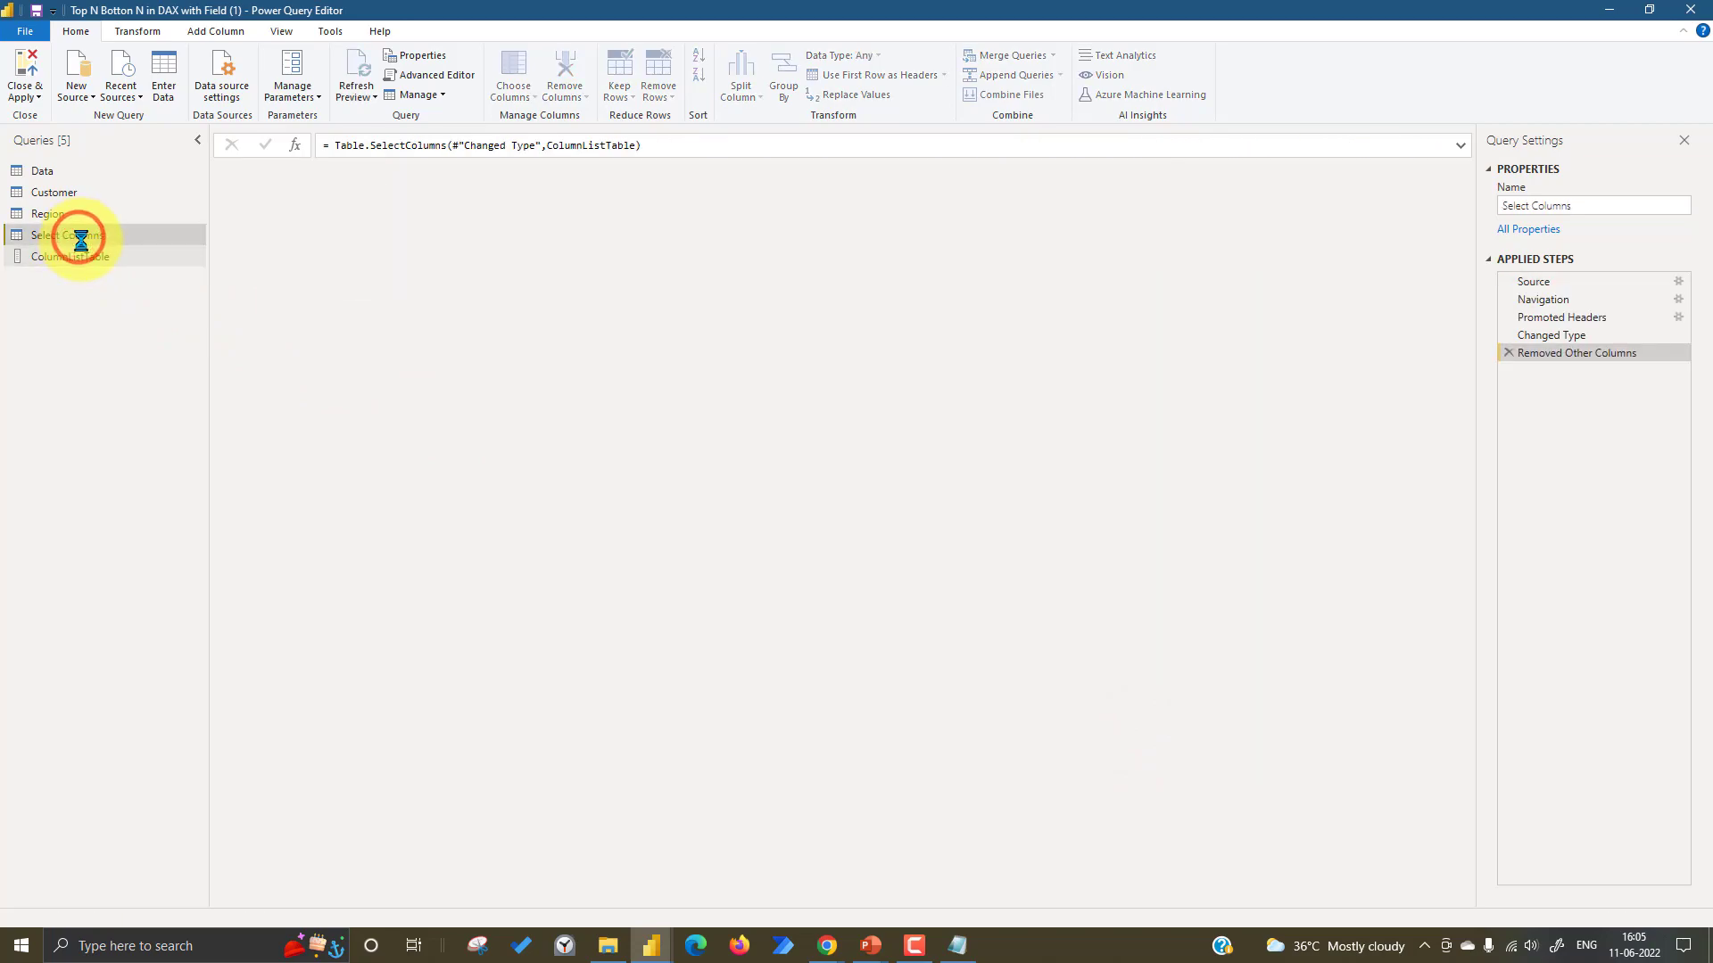